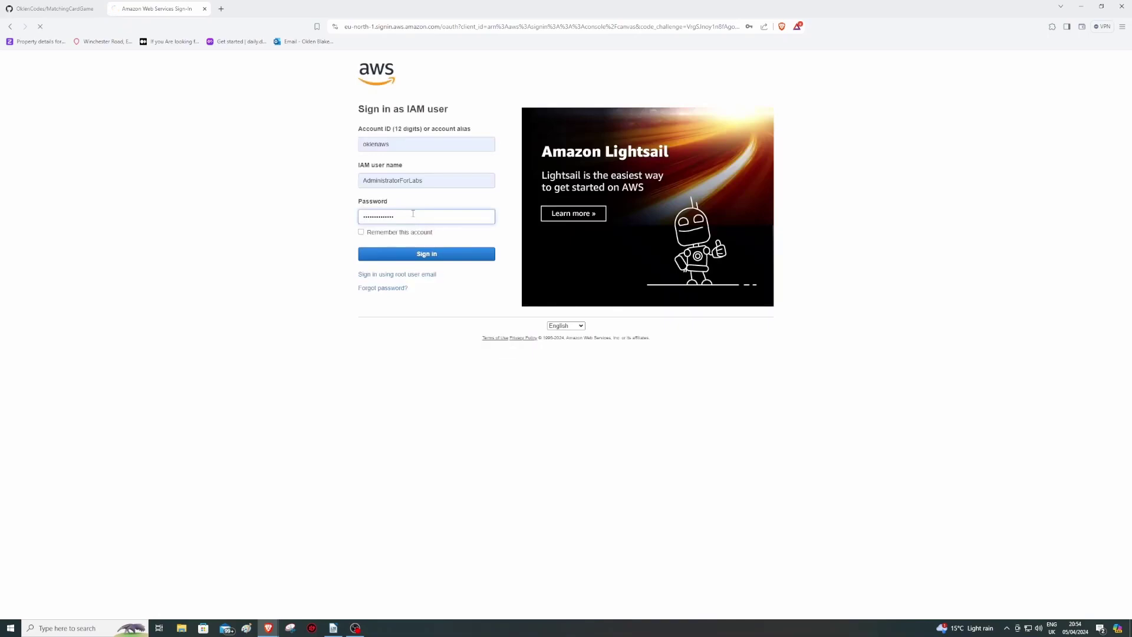
Sign in as the IAM user, decline saving the password, and open the Amazon S3 service.
{"action": "key", "text": "Return"}
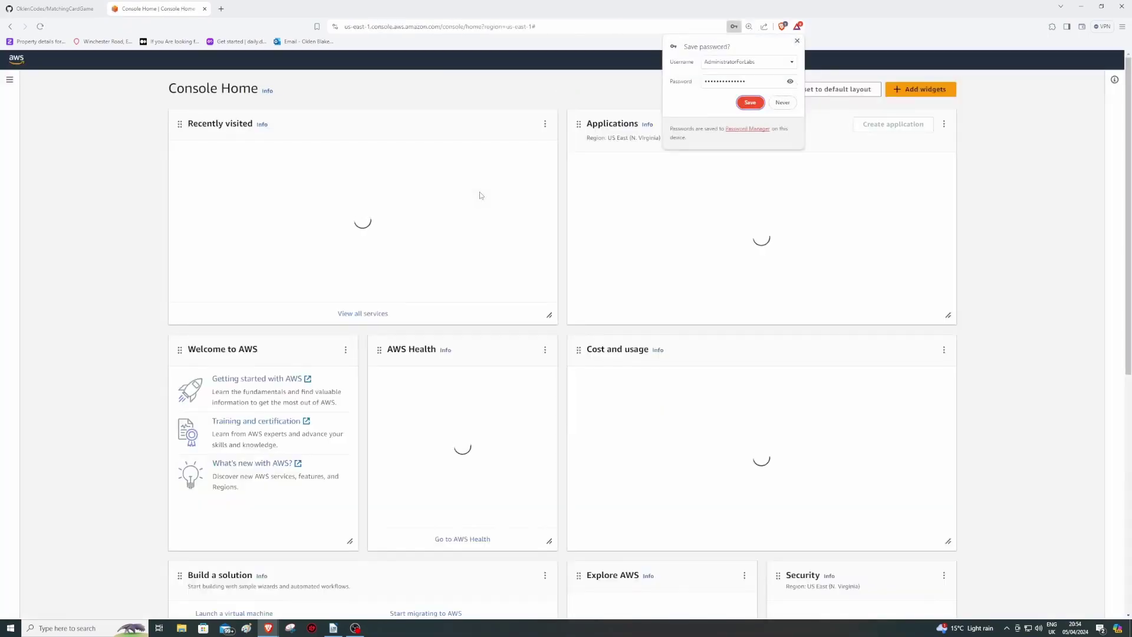
{"action": "left_click", "coordinate": [796, 42]}
{"action": "left_click", "coordinate": [201, 155]}
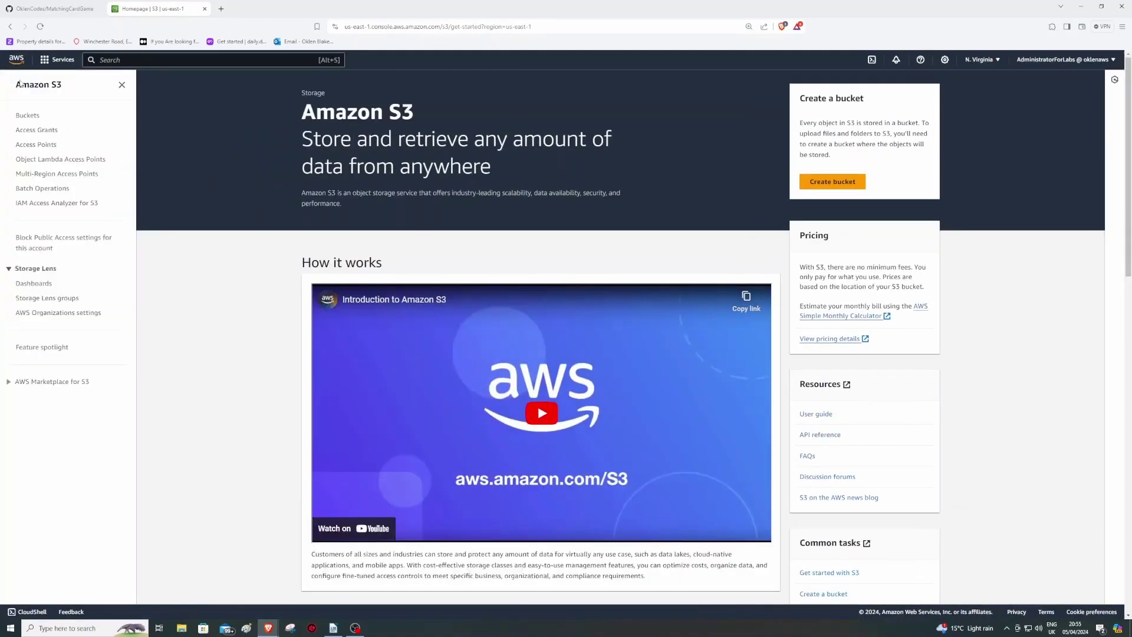
Start creating a general purpose S3 bucket and name it cardgame.
{"action": "left_click", "coordinate": [794, 170]}
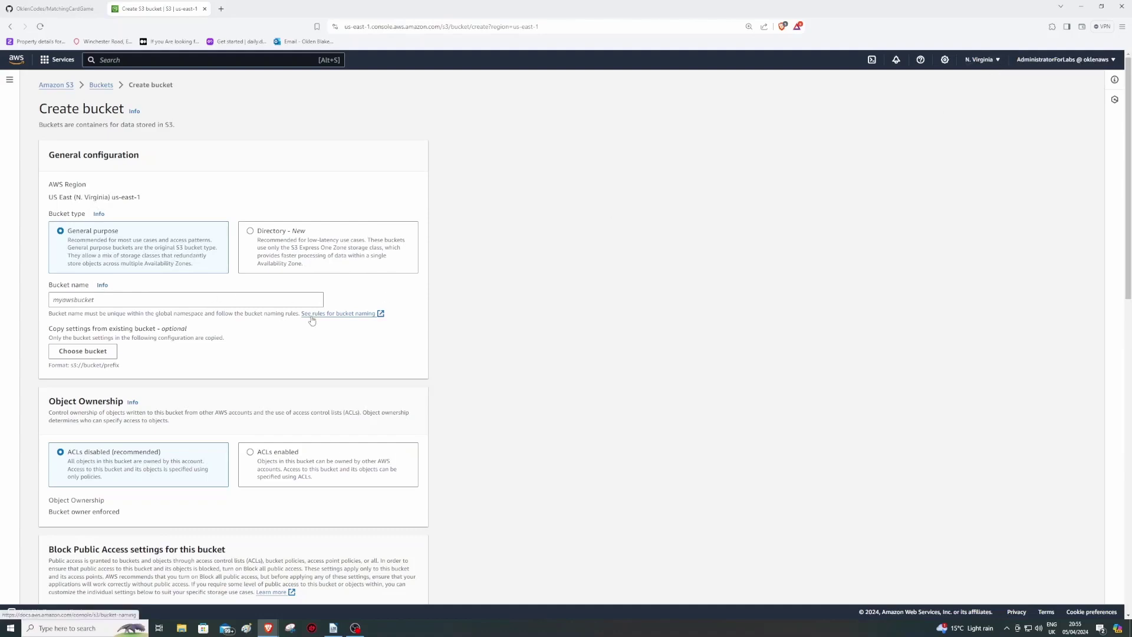
{"action": "left_click", "coordinate": [111, 299]}
{"action": "type", "text": "cardgame"}
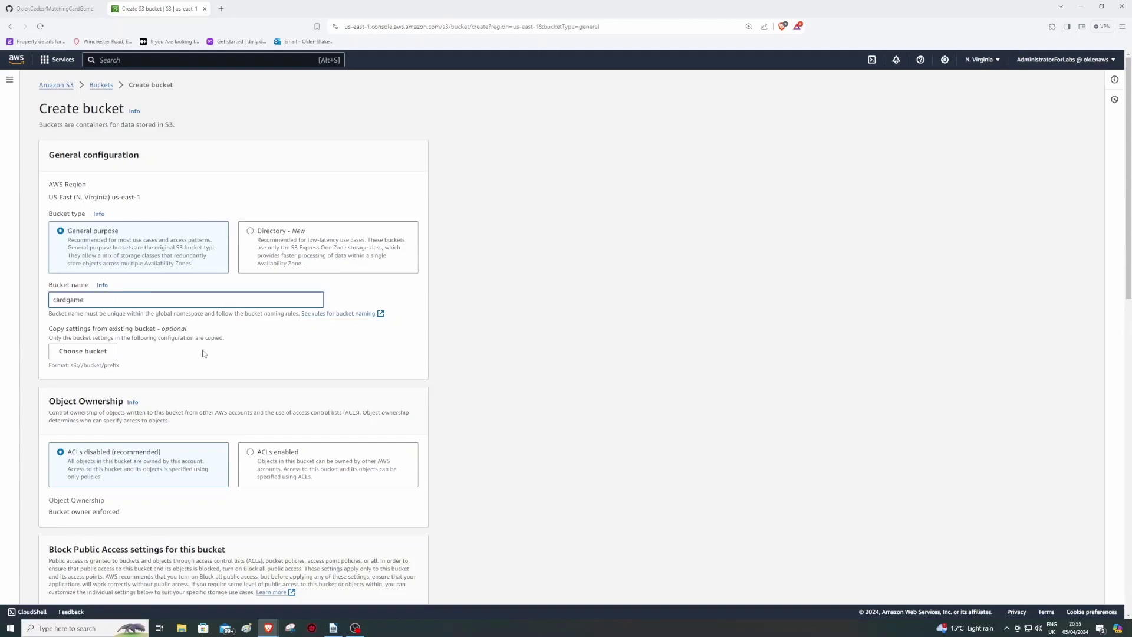
{"action": "left_click", "coordinate": [203, 354]}
Turn off Block all public access, acknowledge that the bucket might become public, and create the bucket.
{"action": "scroll", "coordinate": [282, 353], "scroll_direction": "down", "scroll_amount": 6}
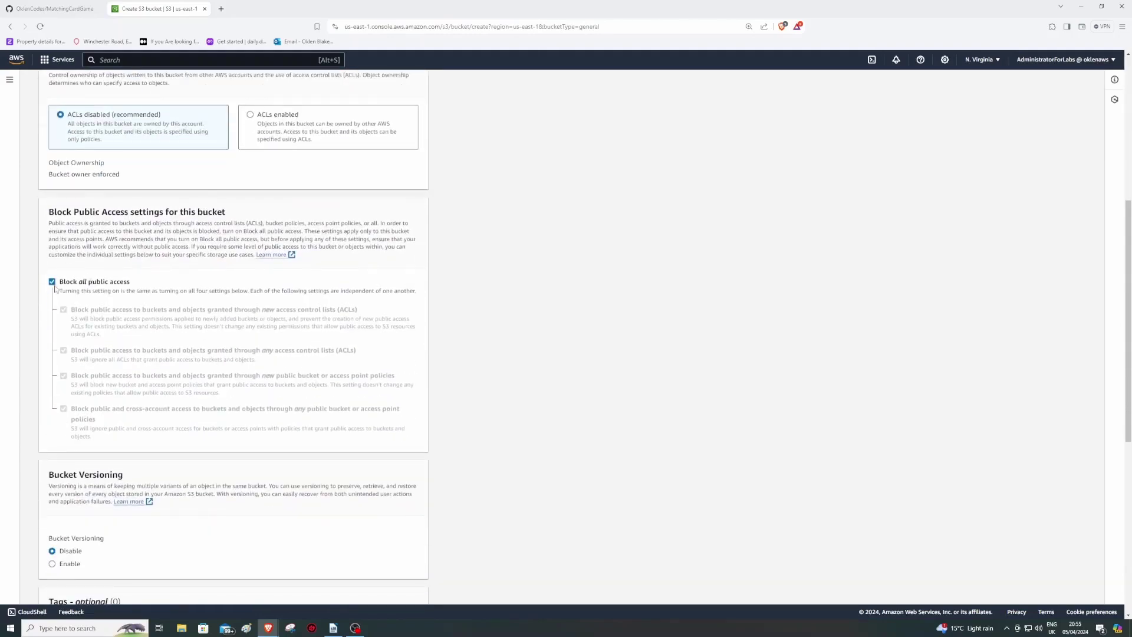
{"action": "left_click", "coordinate": [52, 281]}
{"action": "scroll", "coordinate": [334, 306], "scroll_direction": "down", "scroll_amount": 1}
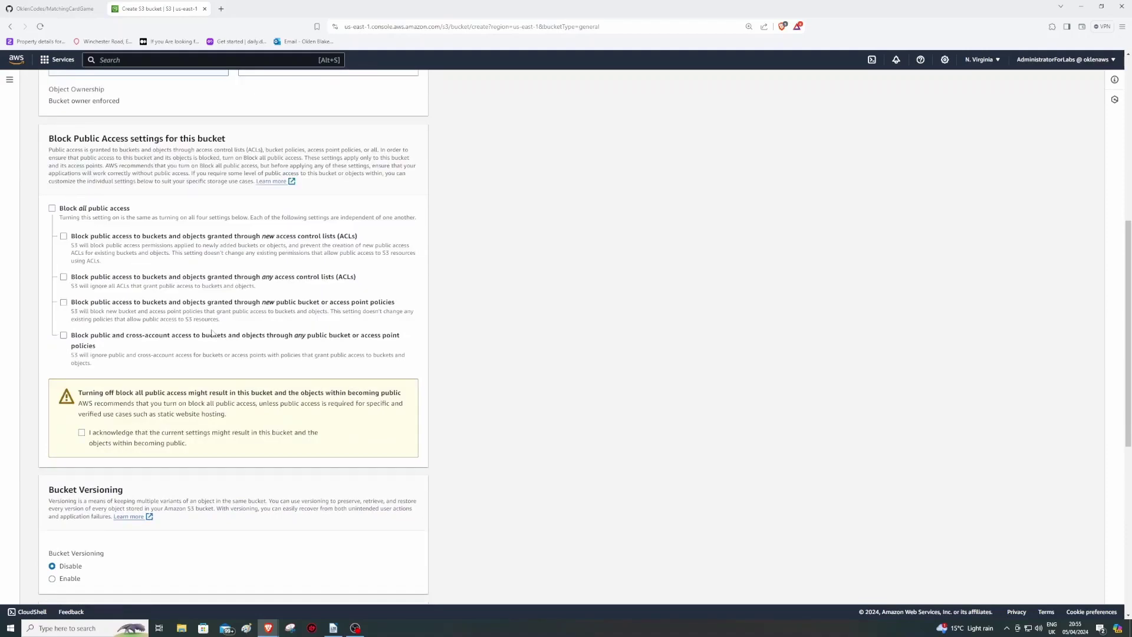
{"action": "left_click", "coordinate": [81, 433]}
{"action": "scroll", "coordinate": [151, 389], "scroll_direction": "down", "scroll_amount": 1}
{"action": "scroll", "coordinate": [148, 414], "scroll_direction": "down", "scroll_amount": 1}
{"action": "scroll", "coordinate": [223, 395], "scroll_direction": "down", "scroll_amount": 6}
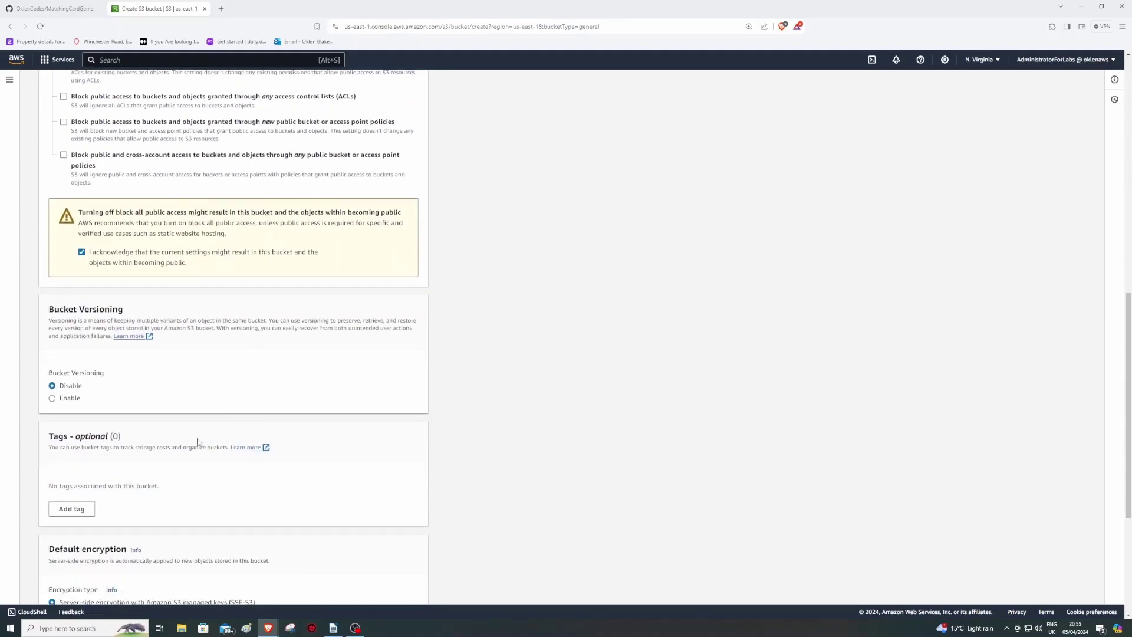
{"action": "left_click", "coordinate": [400, 589]}
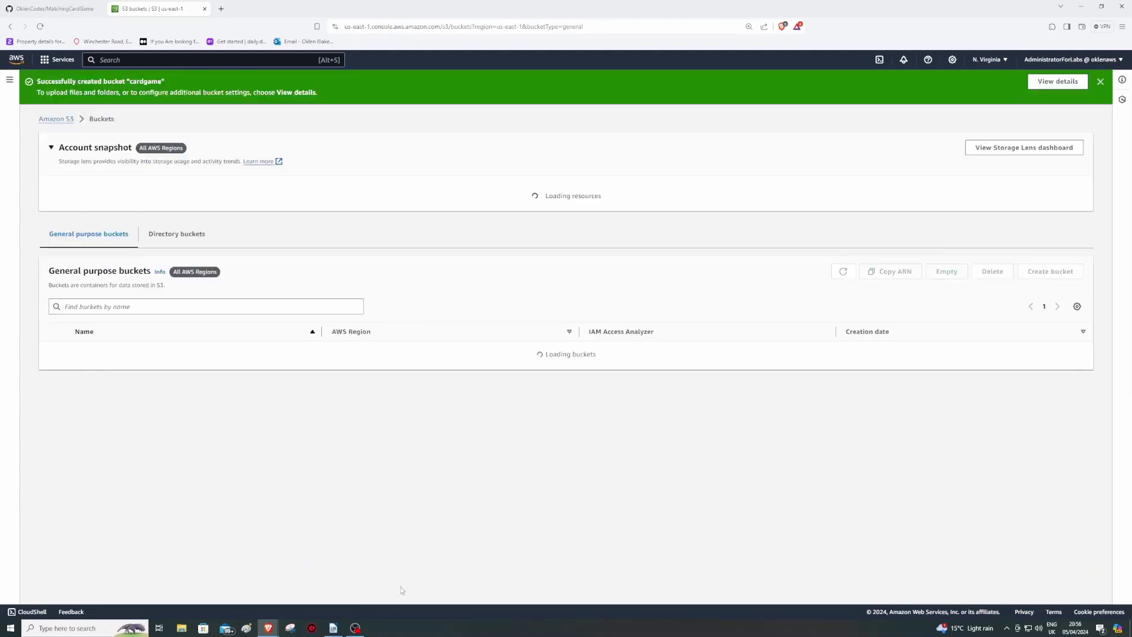
Enable static website hosting in the properties of the cardgame bucket.
{"action": "left_click", "coordinate": [91, 349]}
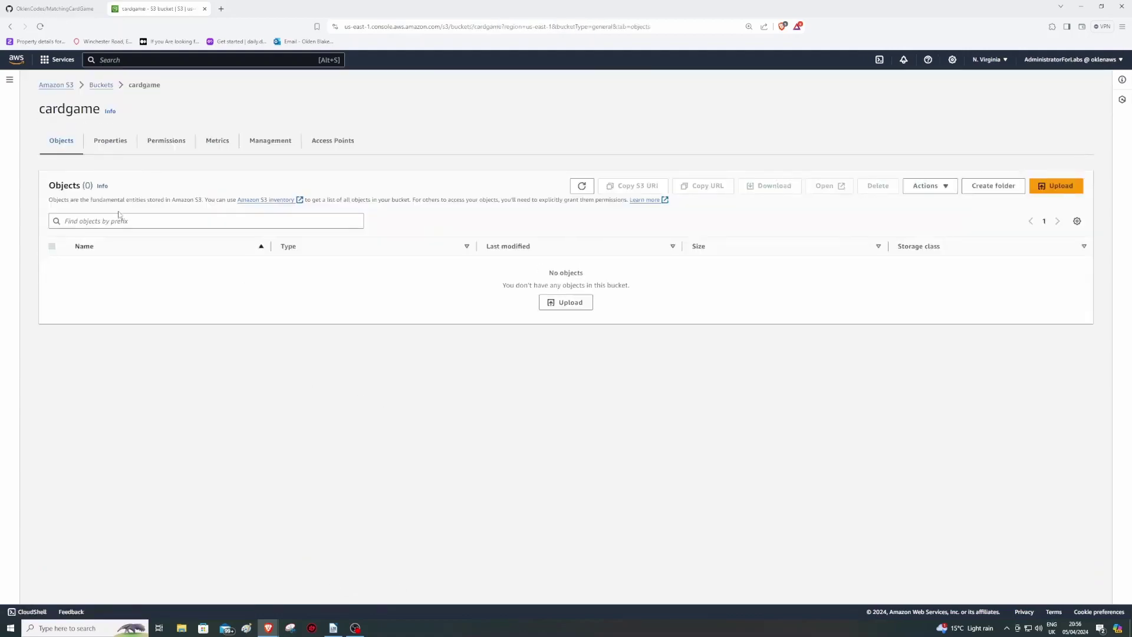
{"action": "left_click", "coordinate": [122, 150]}
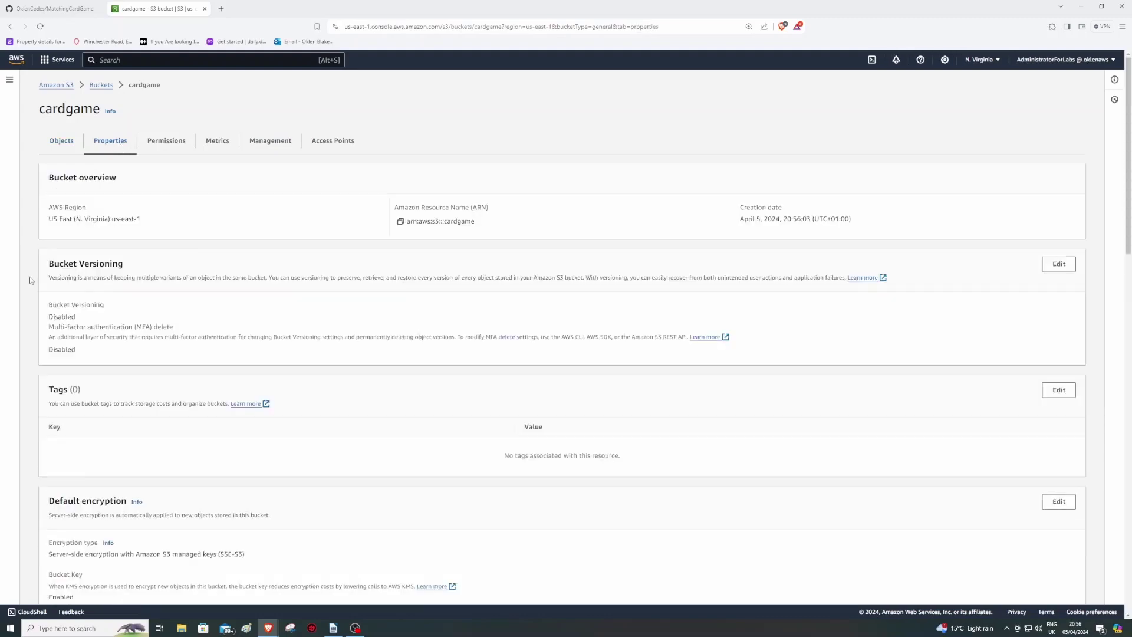
{"action": "scroll", "coordinate": [30, 283], "scroll_direction": "down", "scroll_amount": 6}
{"action": "scroll", "coordinate": [26, 332], "scroll_direction": "down", "scroll_amount": 11}
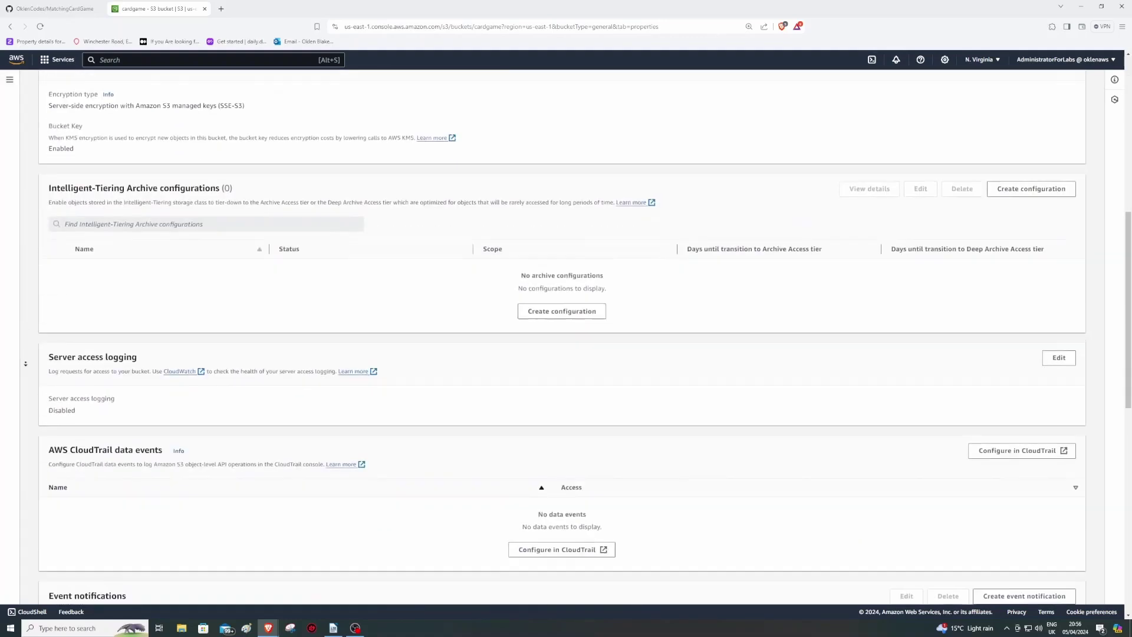
{"action": "left_click", "coordinate": [1059, 519]}
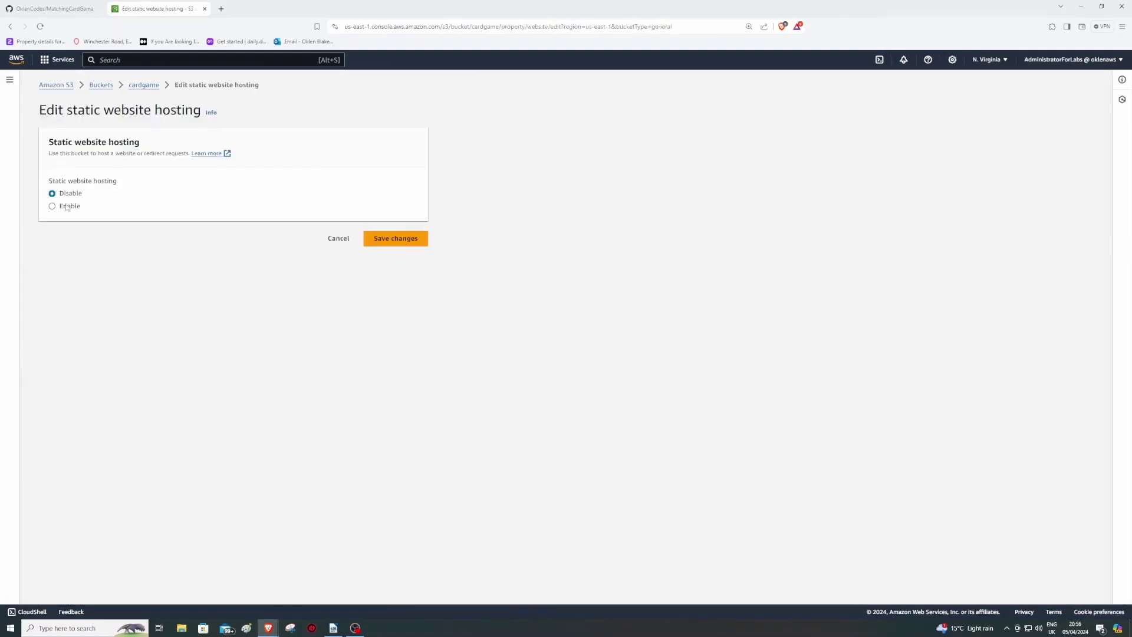
{"action": "left_click", "coordinate": [53, 206]}
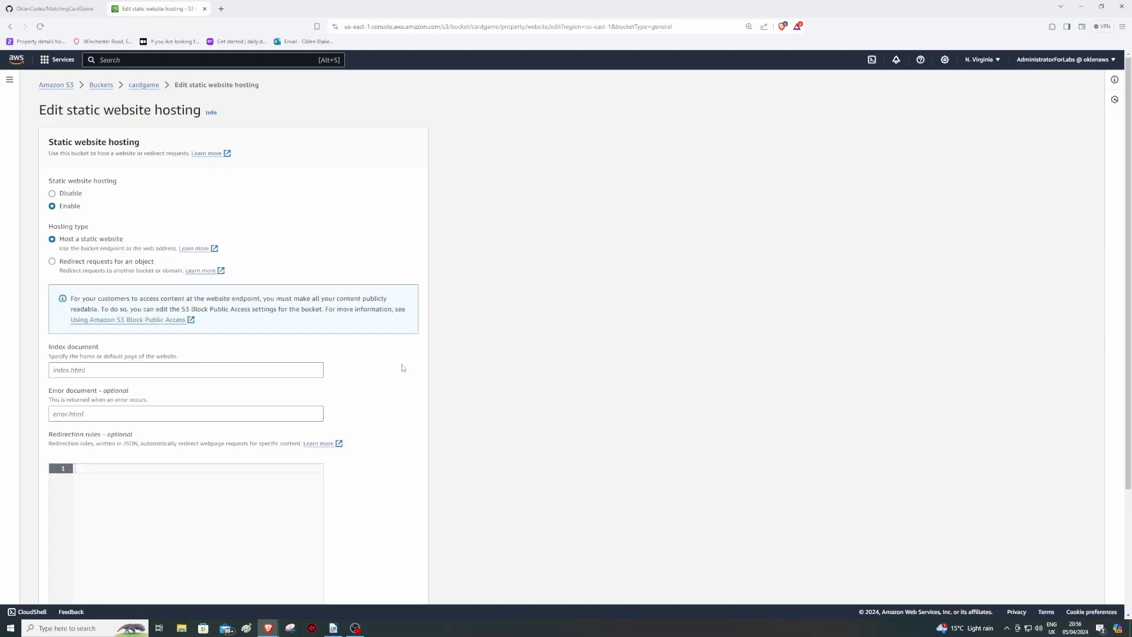
Set the index document to index.html and save the static website hosting settings.
{"action": "scroll", "coordinate": [413, 366], "scroll_direction": "down", "scroll_amount": 1}
{"action": "left_click", "coordinate": [88, 321]}
{"action": "type", "text": "index.html"}
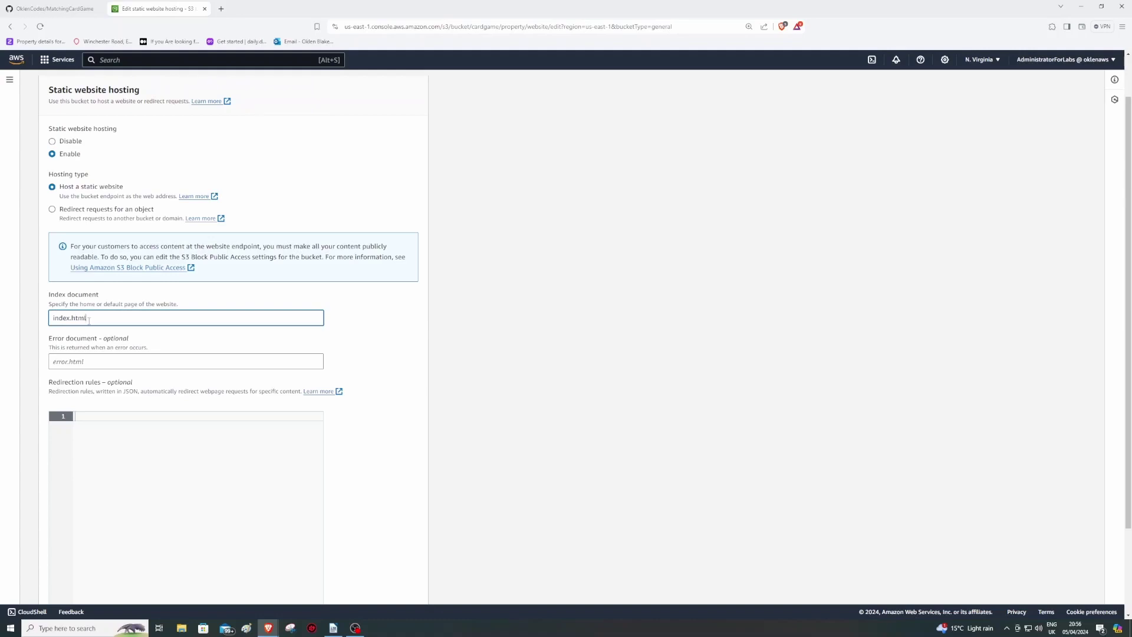
{"action": "left_click", "coordinate": [387, 316]}
{"action": "scroll", "coordinate": [479, 336], "scroll_direction": "down", "scroll_amount": 2}
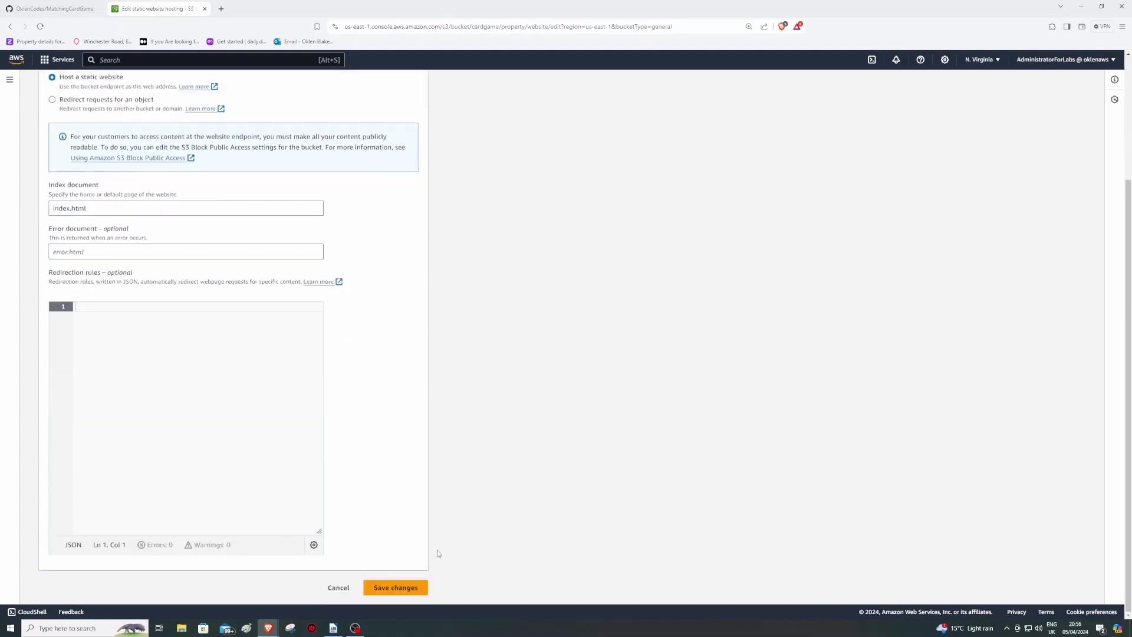
{"action": "left_click", "coordinate": [392, 588]}
Open the cardgame bucket's policy for editing from its permissions and launch the AWS Policy Generator.
{"action": "left_click", "coordinate": [168, 118]}
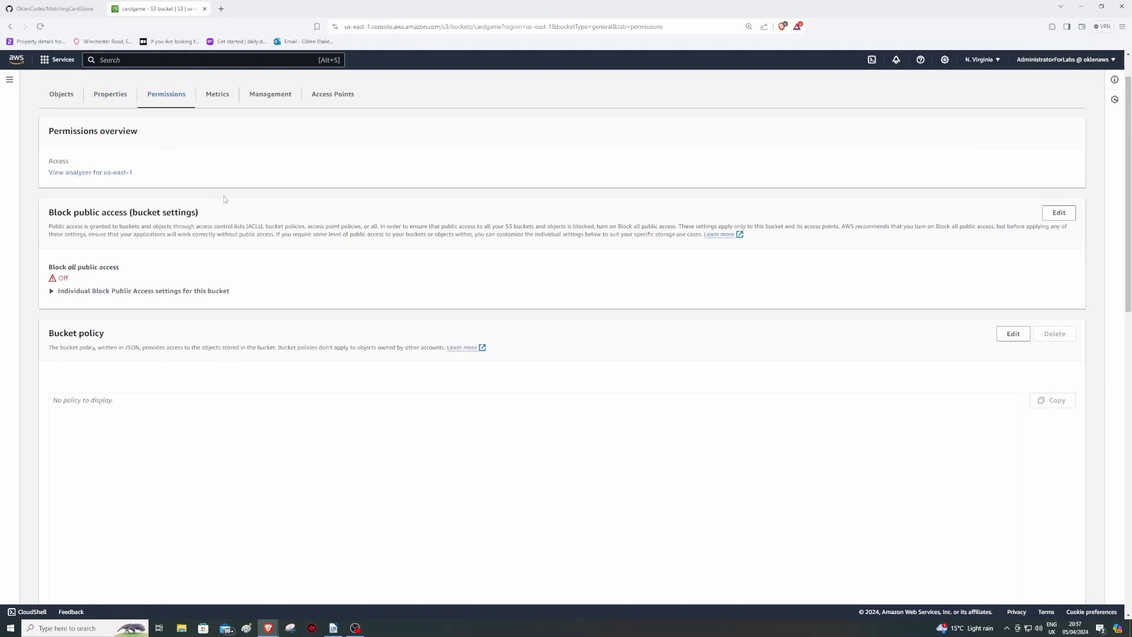
{"action": "scroll", "coordinate": [224, 196], "scroll_direction": "down", "scroll_amount": 2}
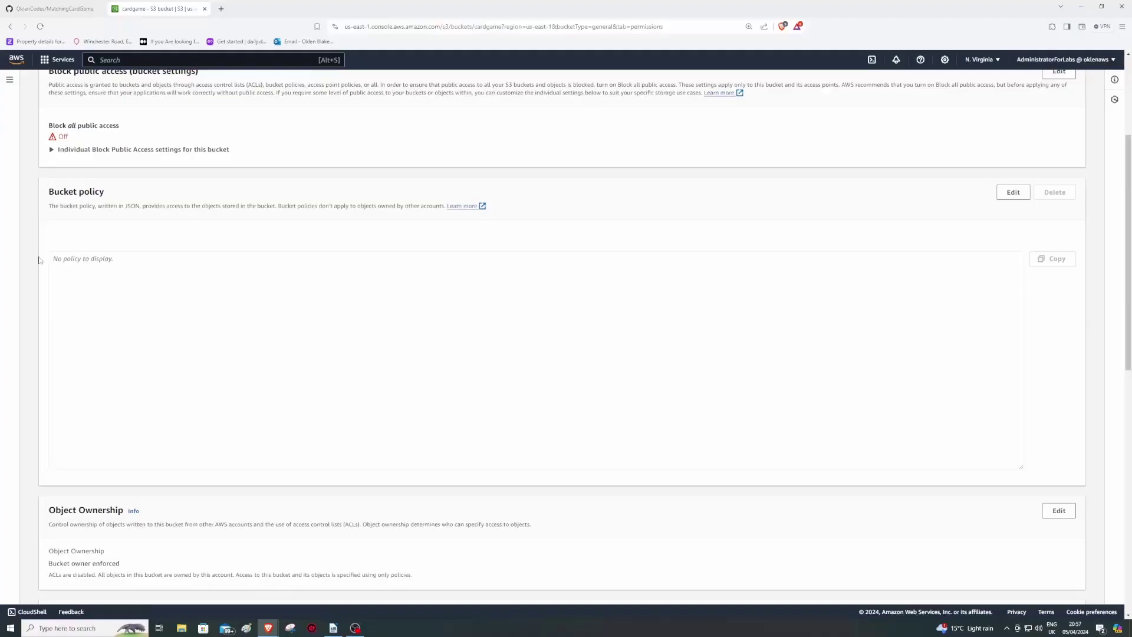
{"action": "left_click", "coordinate": [1019, 197]}
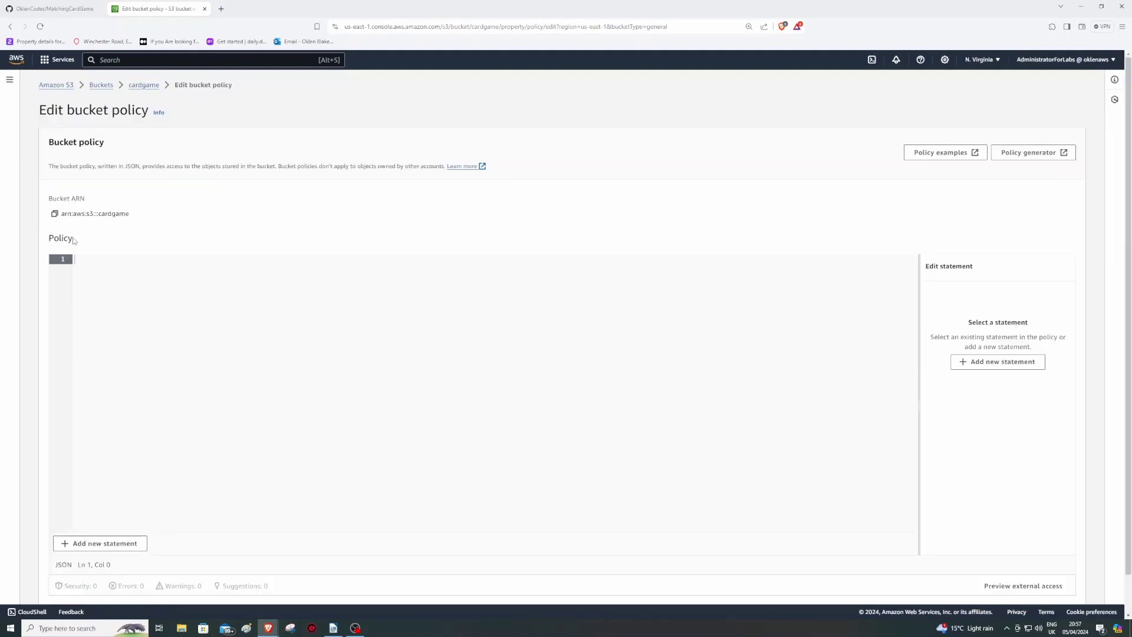
{"action": "left_click", "coordinate": [1028, 153]}
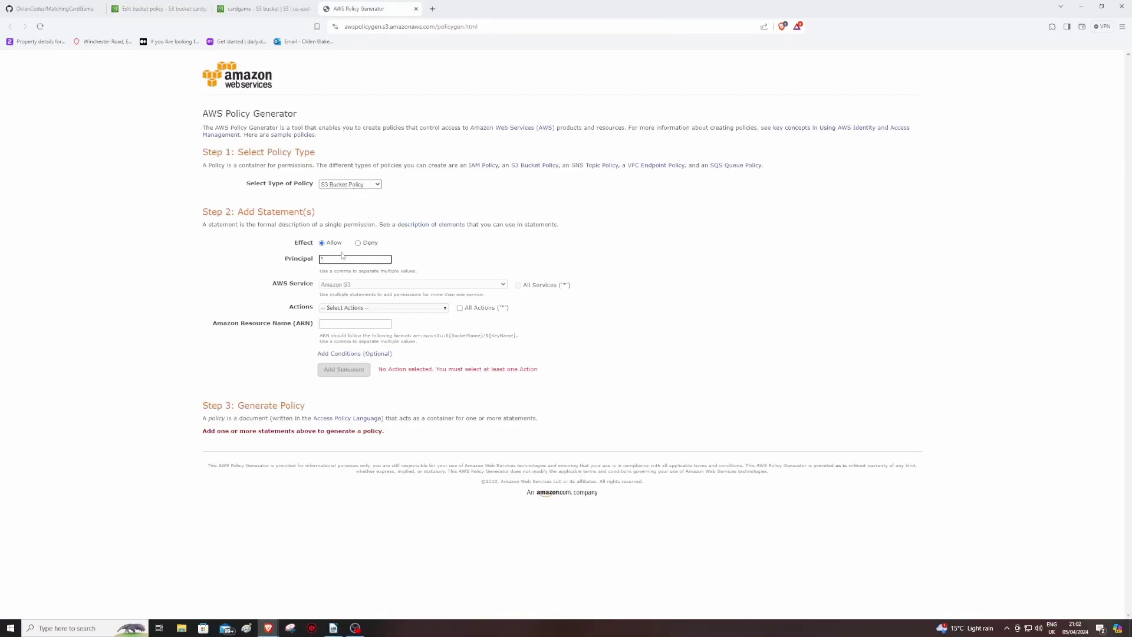
Set the S3 bucket policy statement to allow the GetObject action for principal *.
{"action": "left_click", "coordinate": [322, 242]}
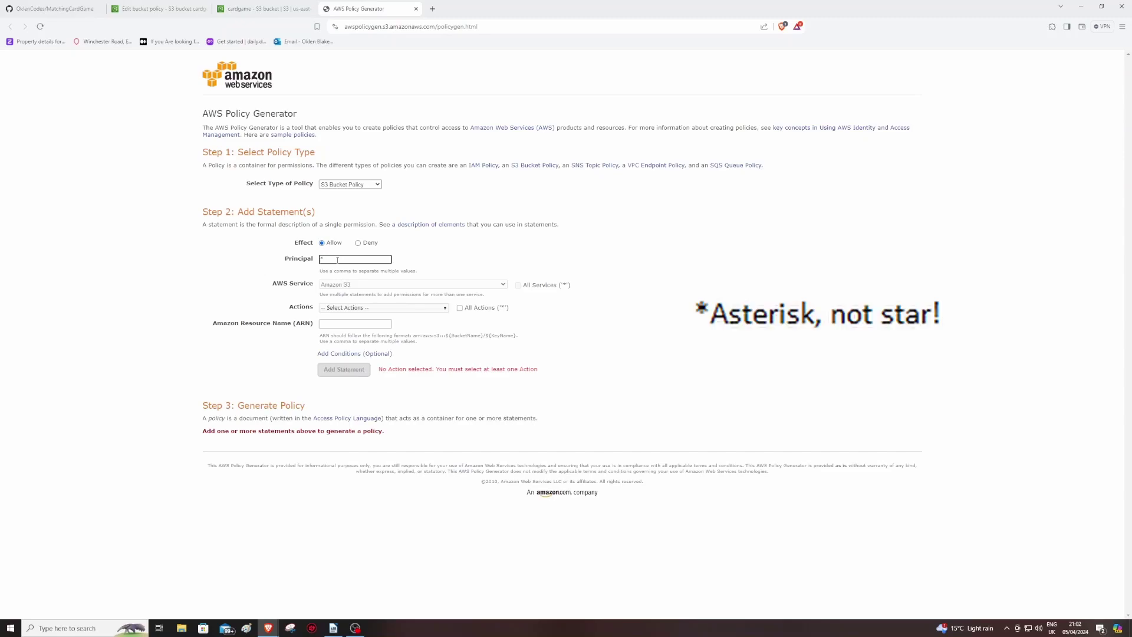
{"action": "left_click", "coordinate": [362, 307]}
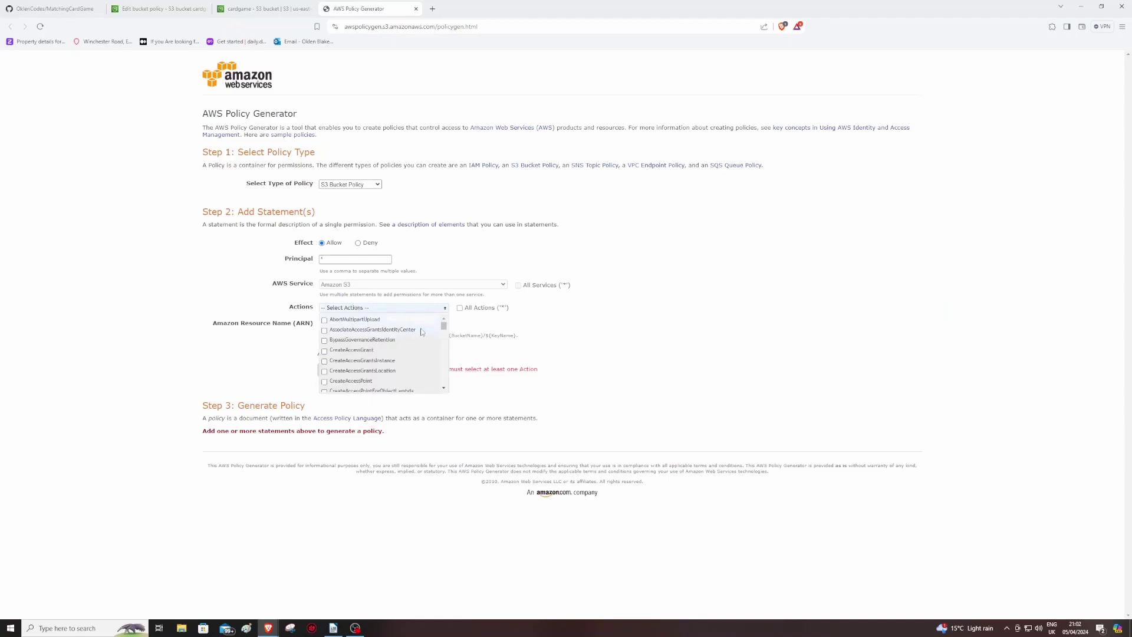
{"action": "left_click_drag", "start_coordinate": [444, 327], "coordinate": [439, 355]}
{"action": "left_click", "coordinate": [345, 347]}
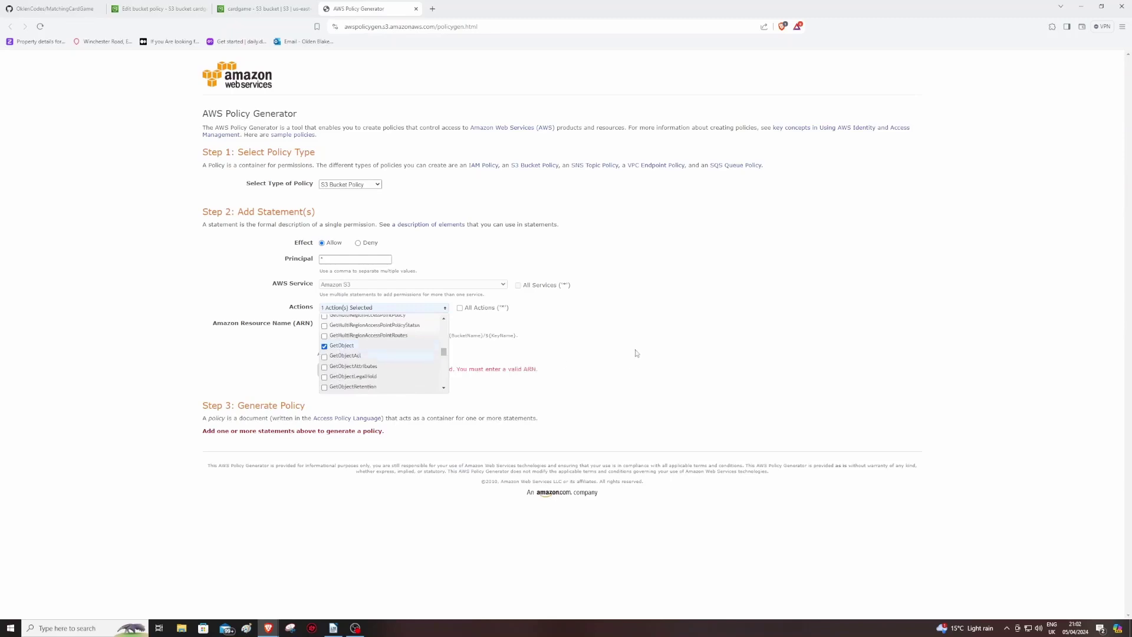
{"action": "left_click", "coordinate": [636, 353]}
Copy the cardgame bucket's Amazon Resource Name from its properties.
{"action": "left_click", "coordinate": [336, 324]}
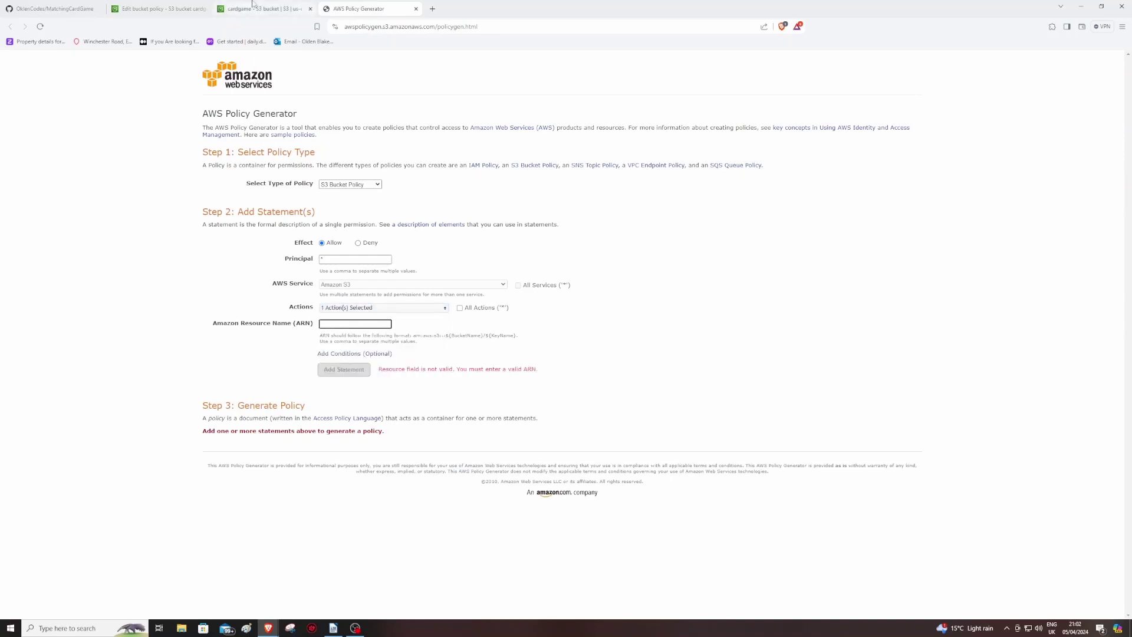
{"action": "left_click", "coordinate": [152, 7]}
{"action": "left_click", "coordinate": [266, 7]}
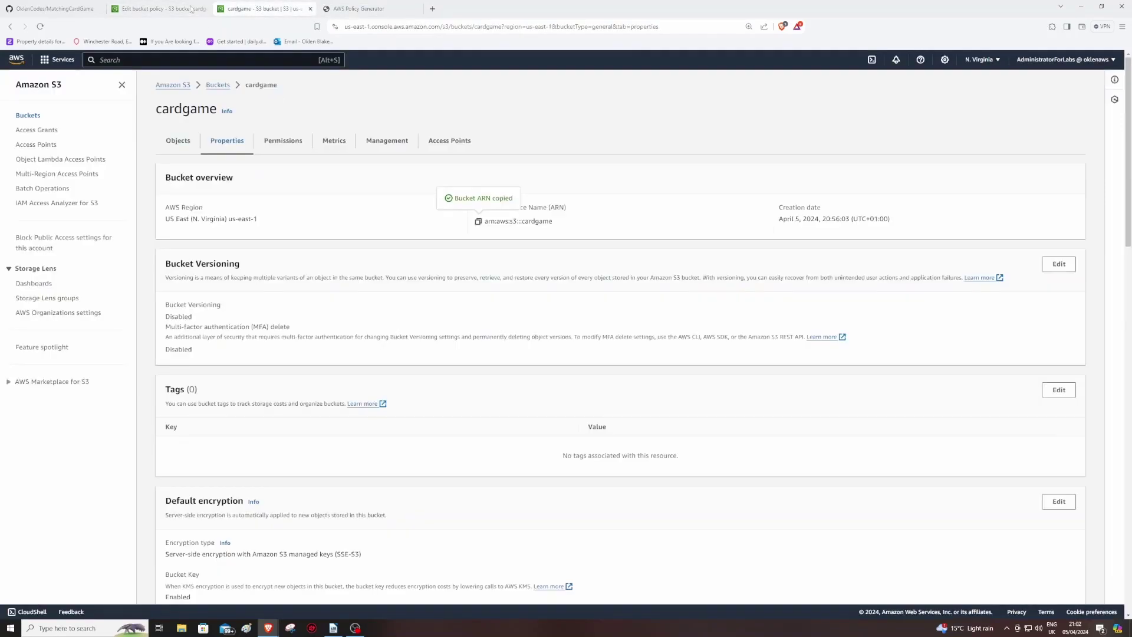
{"action": "left_click", "coordinate": [229, 86]}
{"action": "left_click", "coordinate": [194, 280]}
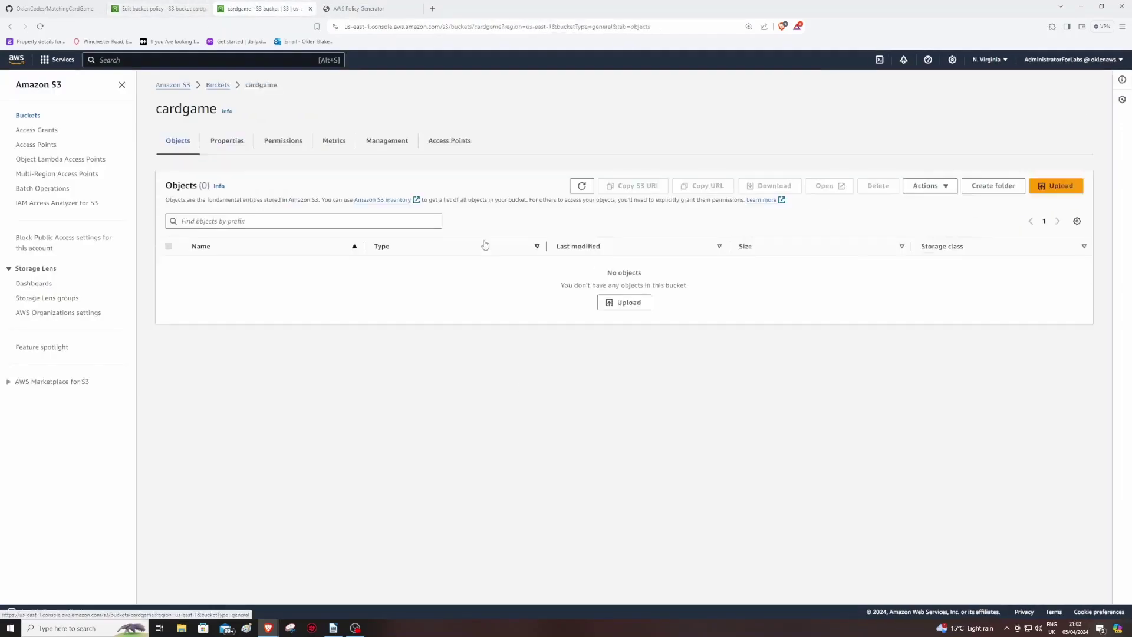
{"action": "left_click", "coordinate": [230, 146]}
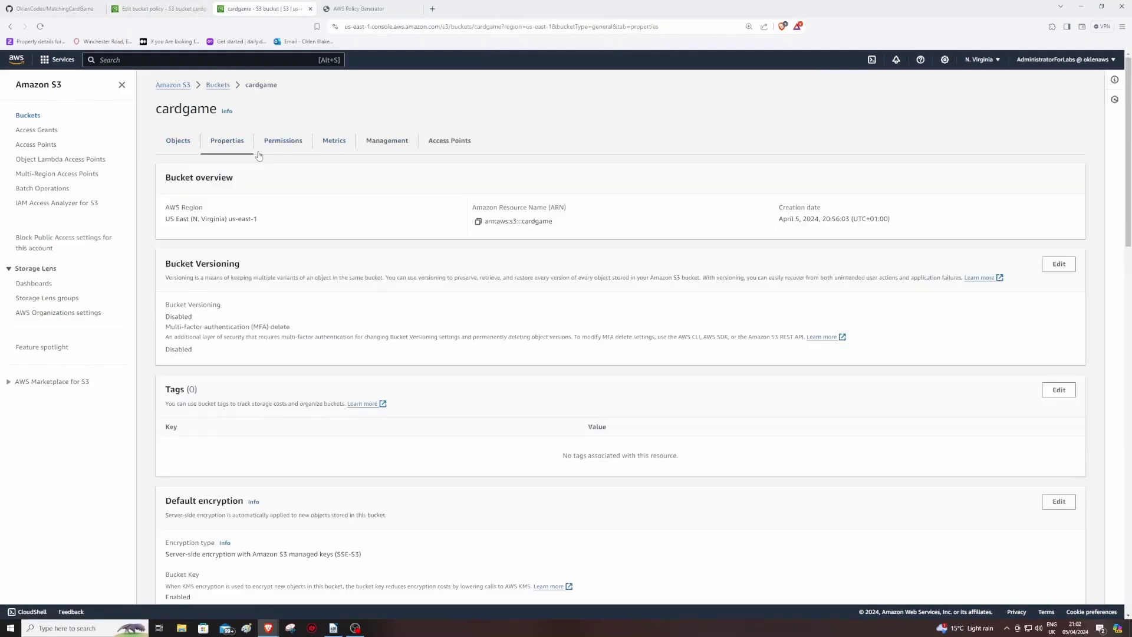
{"action": "left_click", "coordinate": [478, 221]}
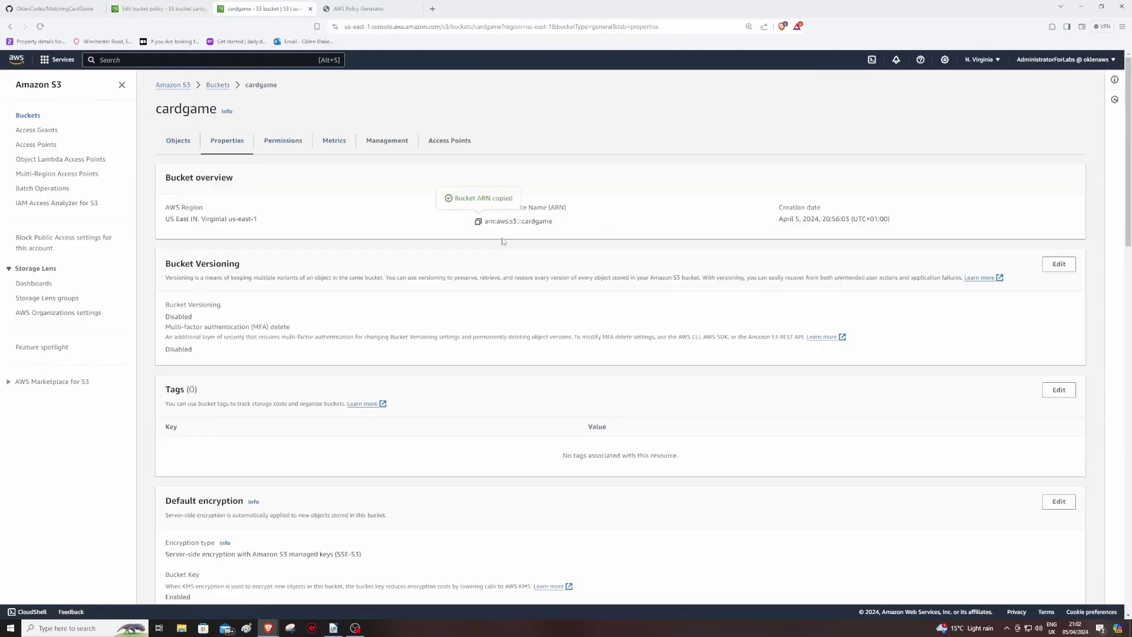
Enter the copied ARN arn:aws:s3:::cardgame as the statement's resource and add the statement to the policy.
{"action": "left_click", "coordinate": [384, 5]}
{"action": "left_click", "coordinate": [349, 324]}
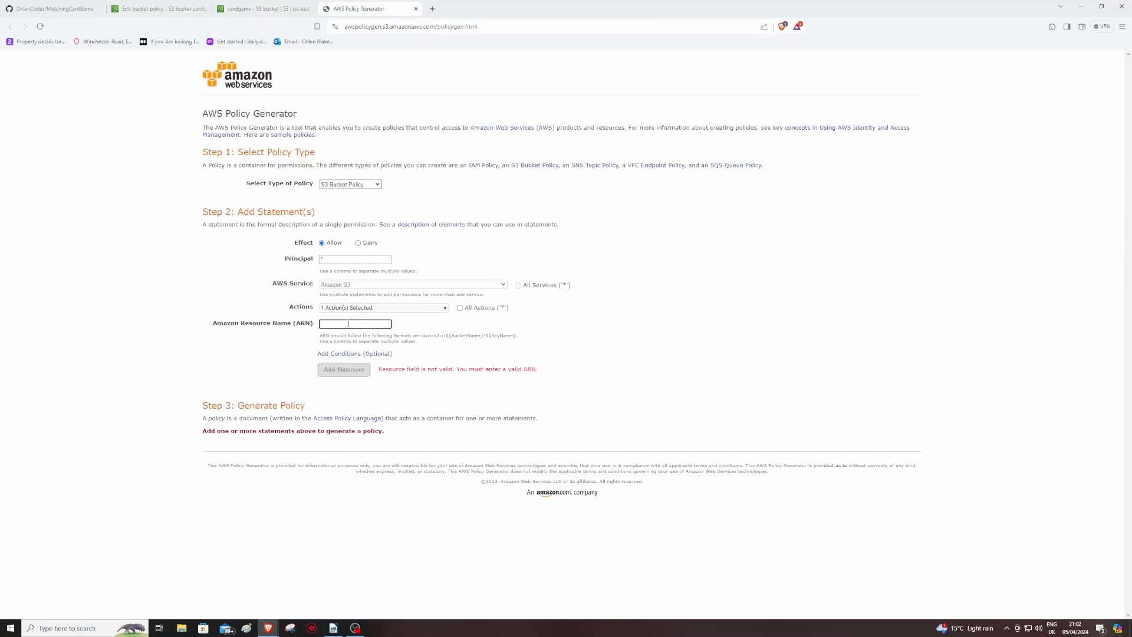
{"action": "key", "text": "ctrl+v"}
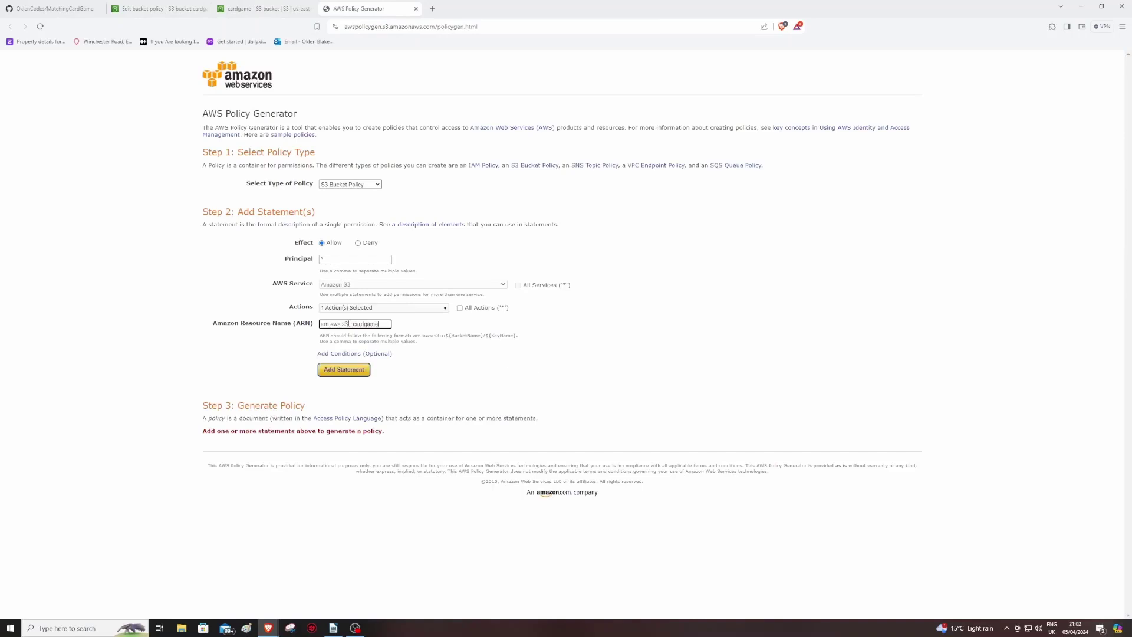
{"action": "left_click", "coordinate": [344, 369]}
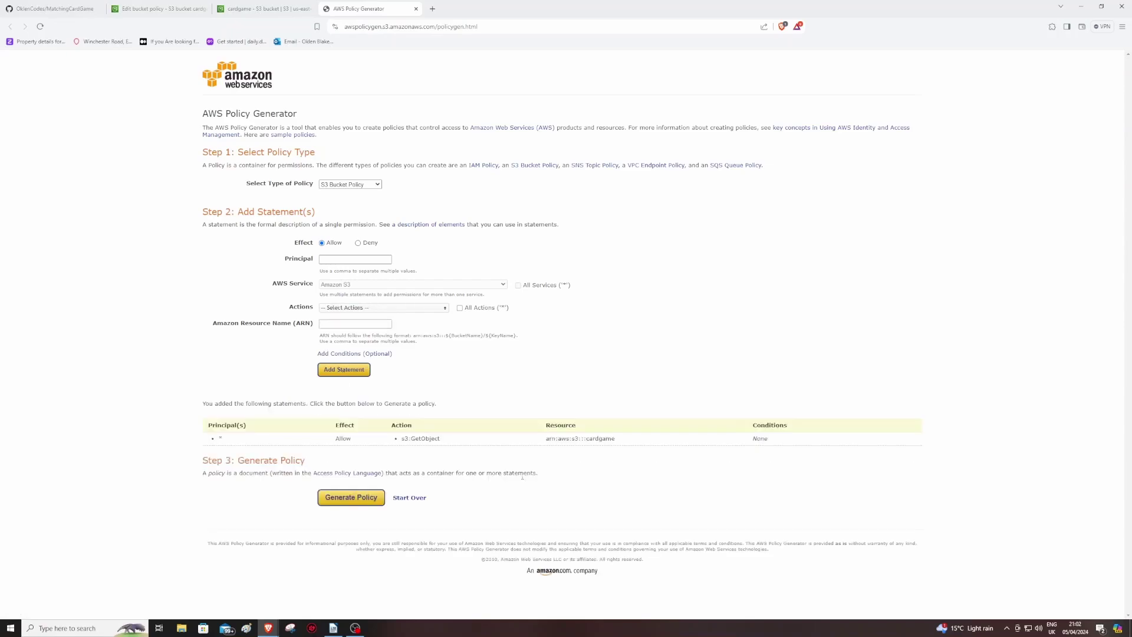
Generate the policy, copy its full JSON document and close the policy document window.
{"action": "left_click", "coordinate": [352, 499]}
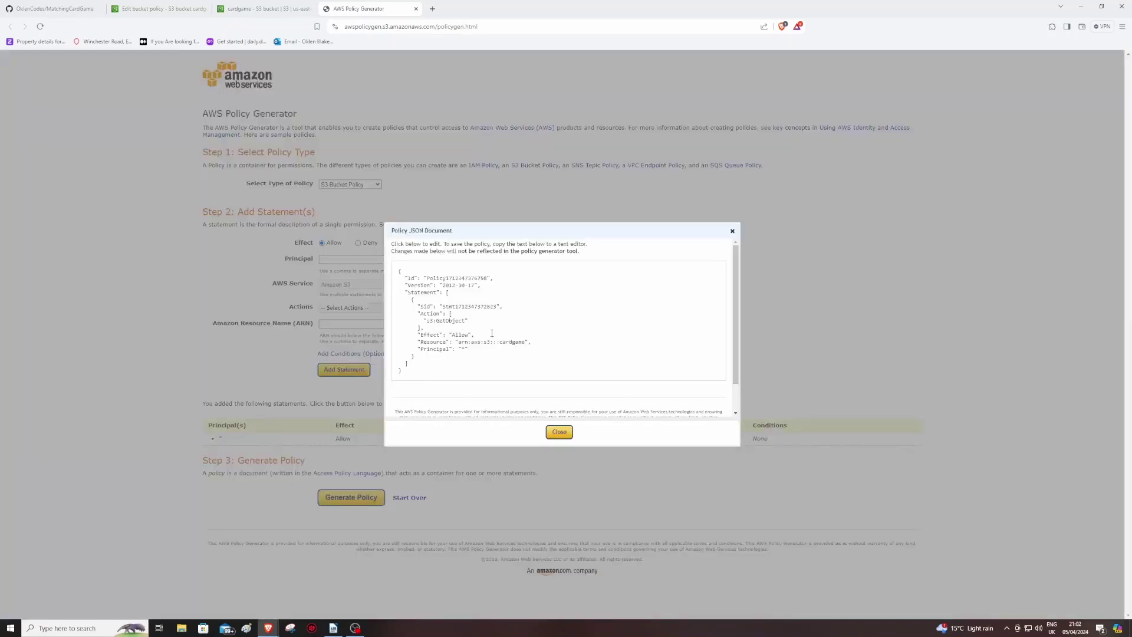
{"action": "left_click", "coordinate": [445, 360]}
{"action": "left_click_drag", "start_coordinate": [418, 373], "coordinate": [383, 262]}
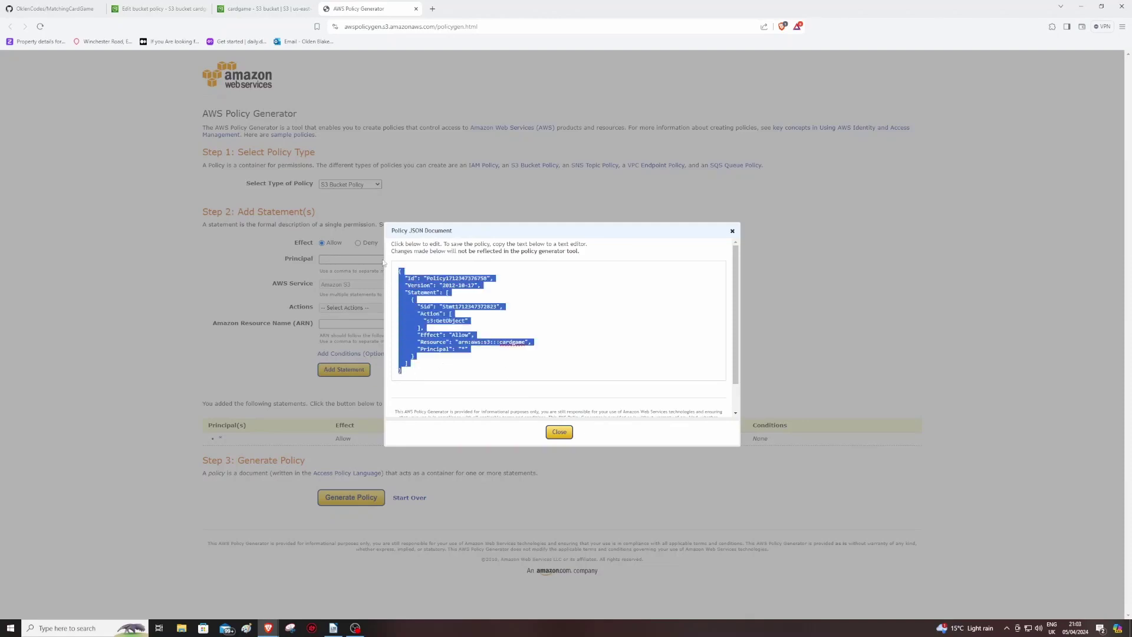
{"action": "right_click", "coordinate": [409, 310]}
{"action": "left_click", "coordinate": [448, 345]}
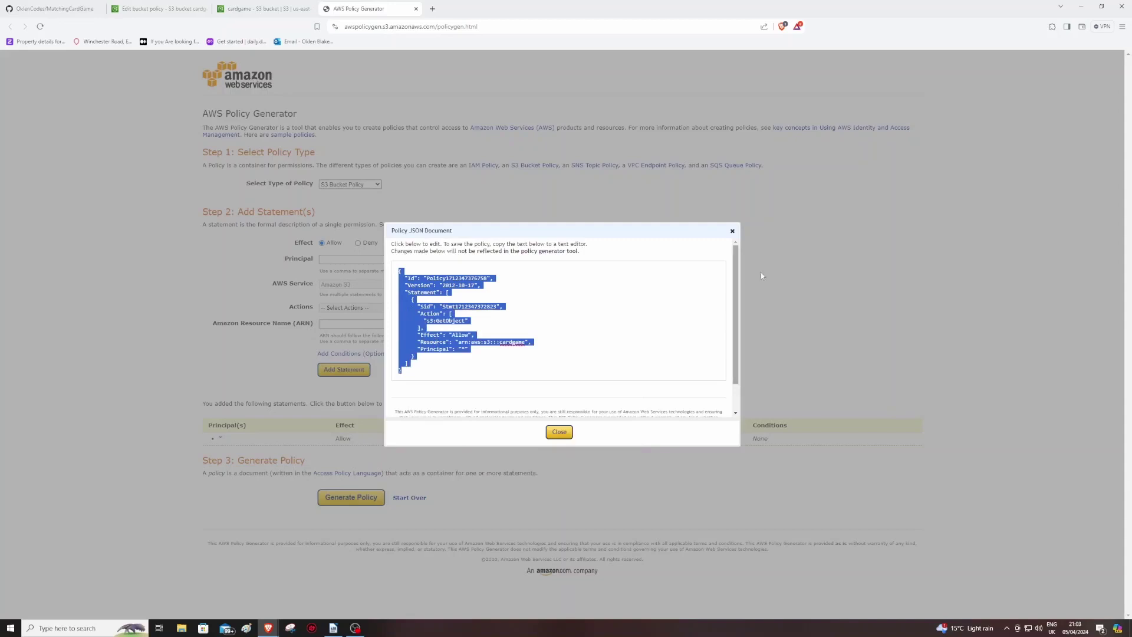
{"action": "left_click", "coordinate": [559, 432]}
Return to the cardgame bucket policy editor and paste the generated JSON policy into it.
{"action": "left_click", "coordinate": [293, 7]}
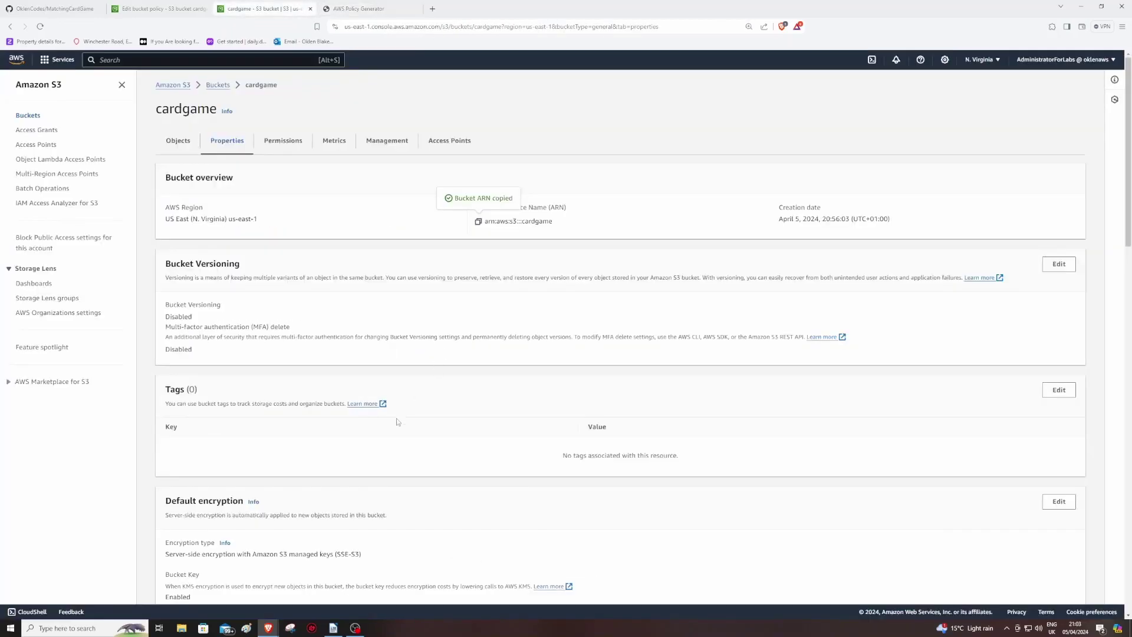
{"action": "left_click", "coordinate": [177, 8]}
{"action": "left_click", "coordinate": [280, 9]}
{"action": "key", "text": "ctrl+v"}
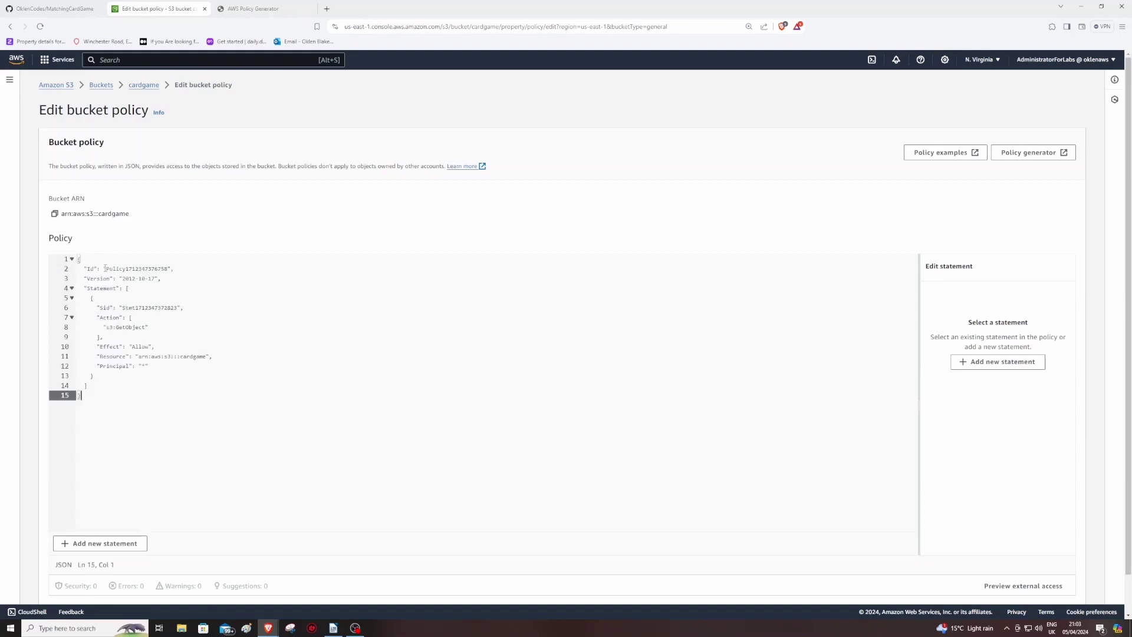
Replace the policy statement's Sid value with PublicGetReadObject.
{"action": "left_click", "coordinate": [104, 307]}
{"action": "left_click", "coordinate": [142, 307]}
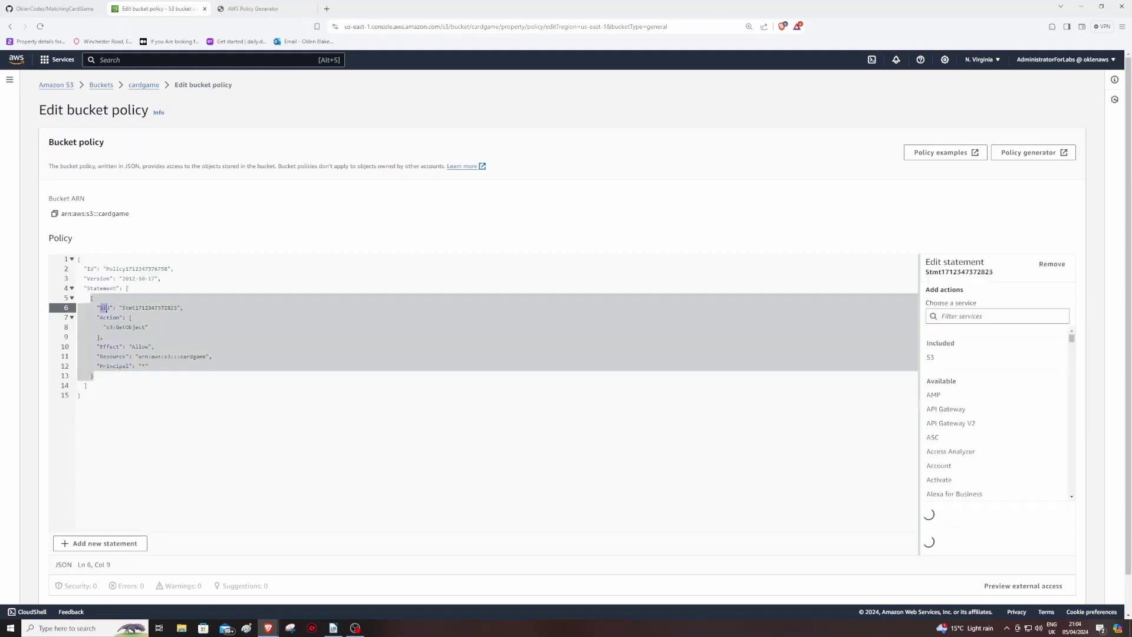
{"action": "left_click_drag", "start_coordinate": [177, 307], "coordinate": [123, 307]}
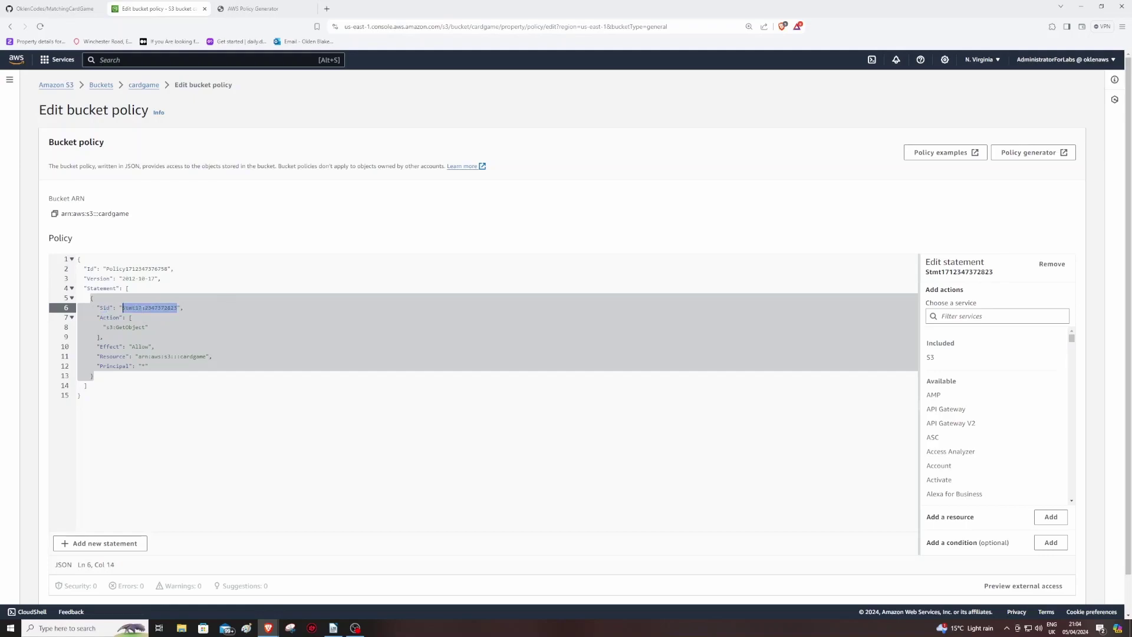
{"action": "left_click", "coordinate": [168, 356]}
{"action": "double_click", "coordinate": [168, 308]}
{"action": "type", "text": "Public"}
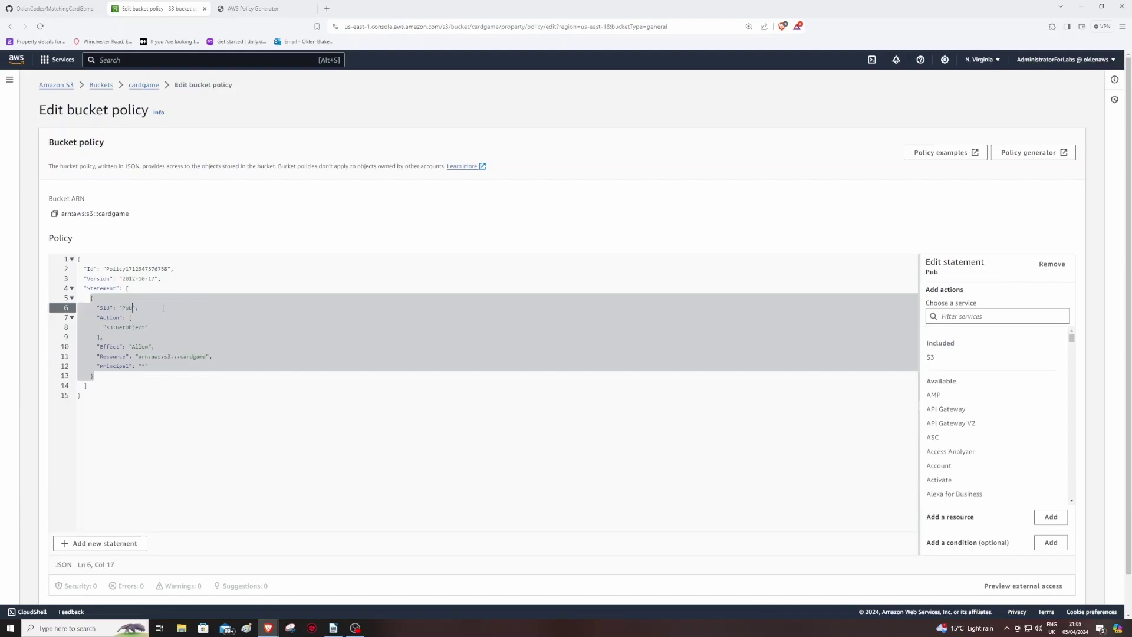
{"action": "type", "text": "GetReadObject"}
{"action": "left_click", "coordinate": [149, 327]}
{"action": "left_click", "coordinate": [114, 396]}
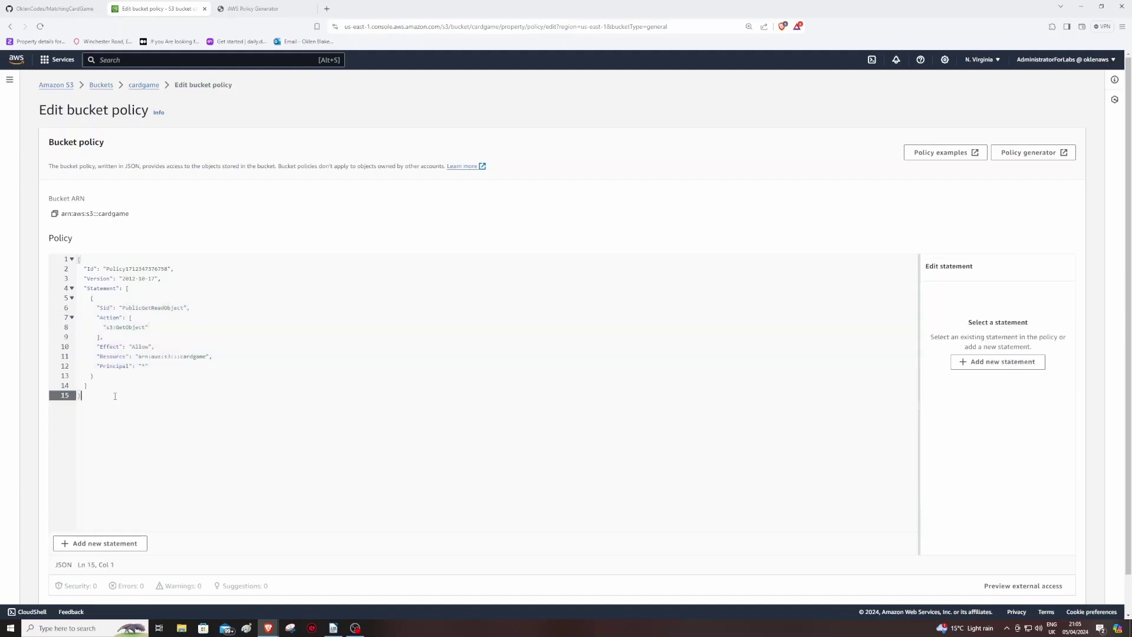
Try to save the edited bucket policy and check the API response details.
{"action": "left_click", "coordinate": [106, 378]}
{"action": "left_click", "coordinate": [151, 404]}
{"action": "scroll", "coordinate": [1084, 272], "scroll_direction": "down", "scroll_amount": 1}
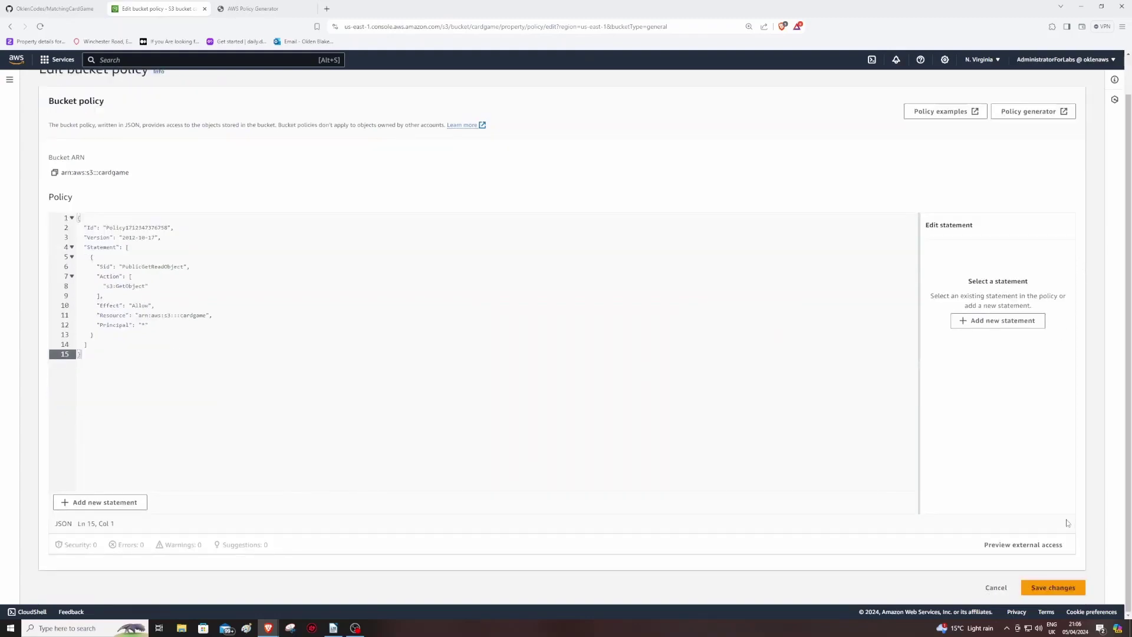
{"action": "left_click", "coordinate": [1043, 588]}
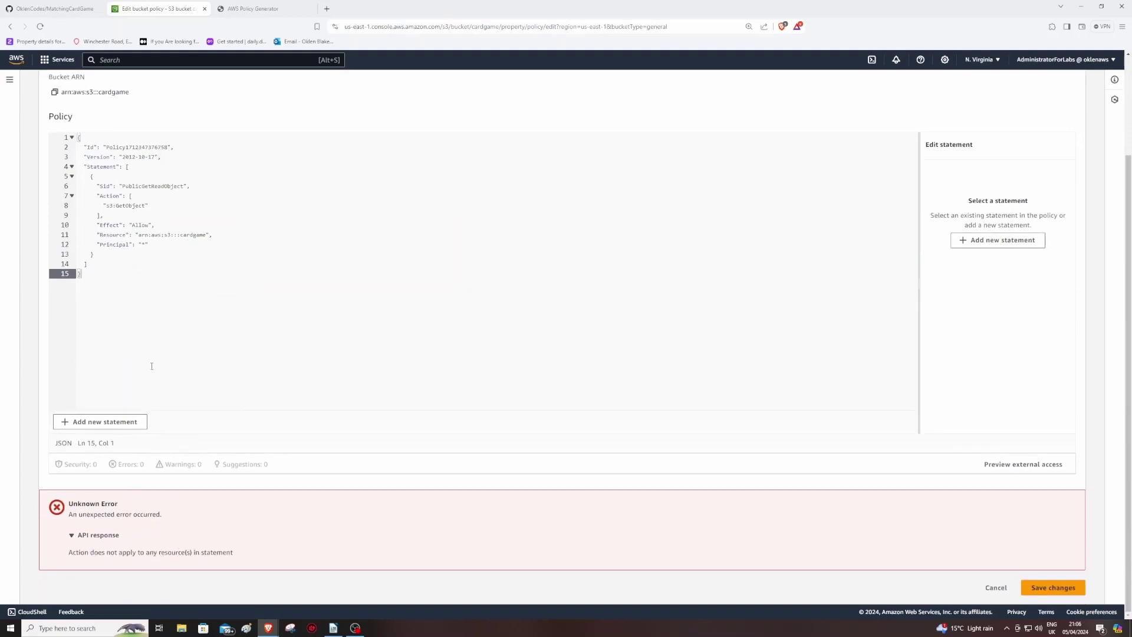
{"action": "left_click", "coordinate": [98, 534]}
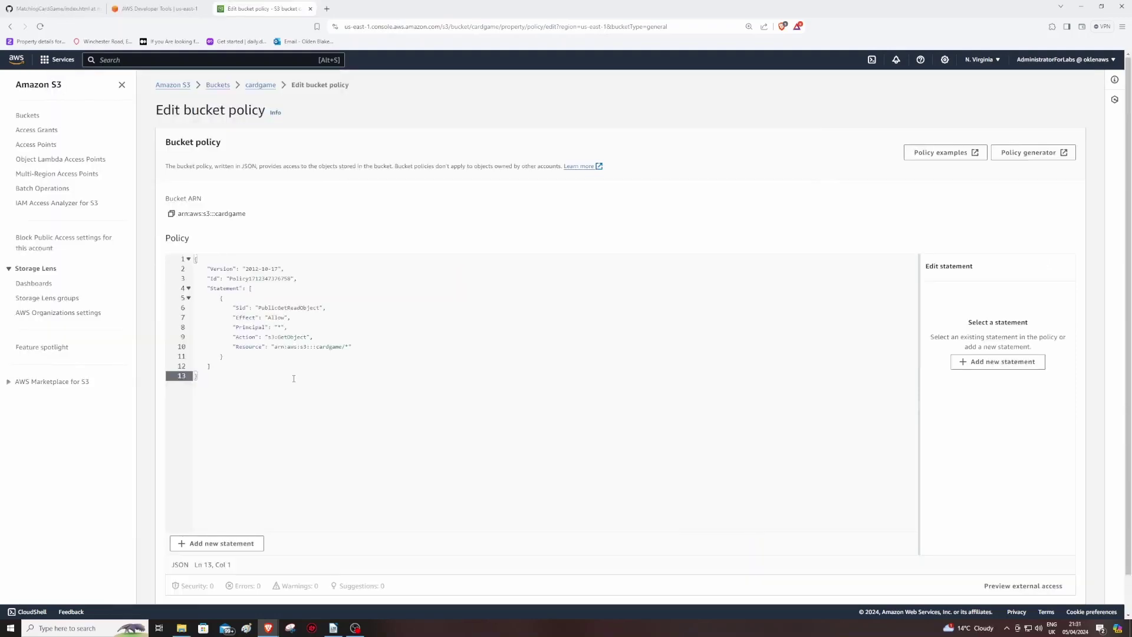
Save the cardgame bucket policy allowing public s3:GetObject on the resource arn:aws:s3:::cardgame/*.
{"action": "left_click", "coordinate": [212, 278]}
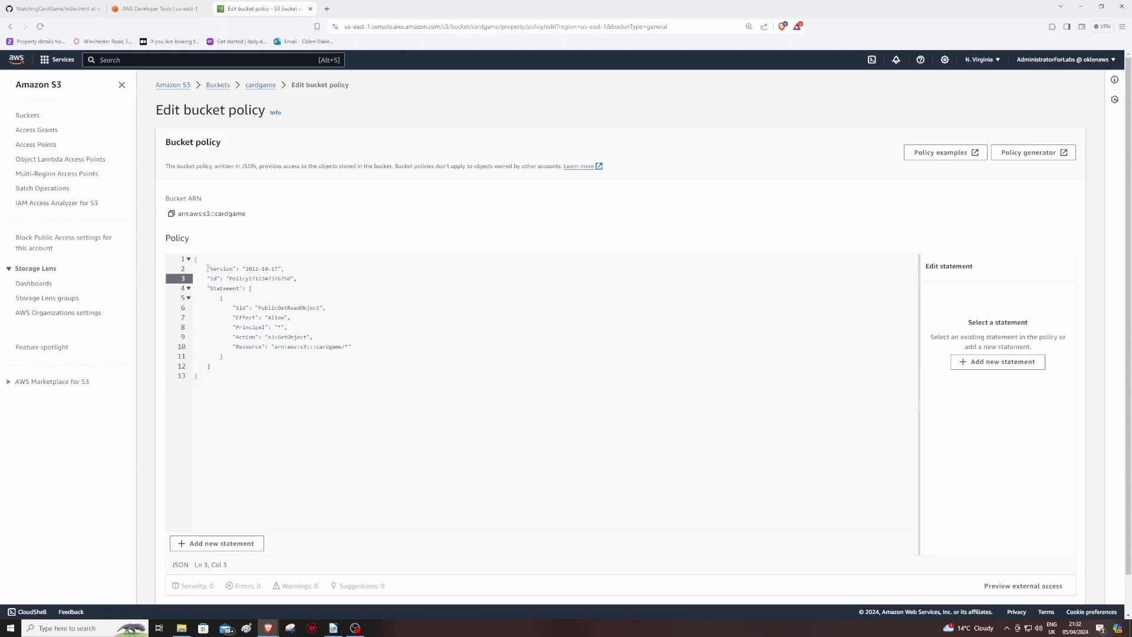
{"action": "key", "text": "ctrl+a"}
{"action": "left_click", "coordinate": [291, 437]}
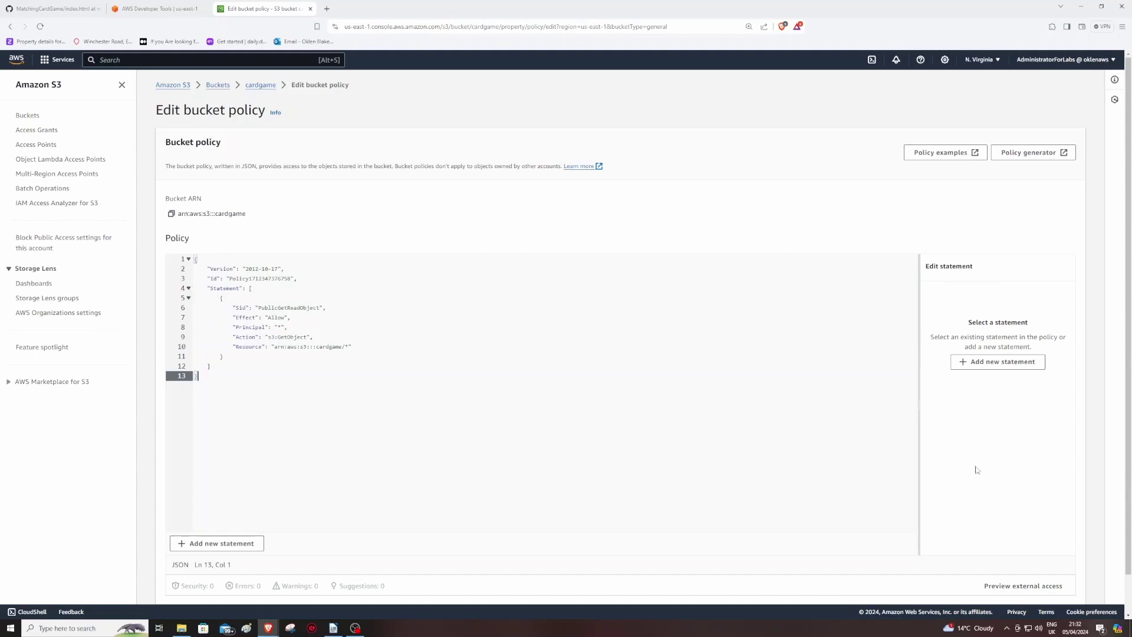
{"action": "scroll", "coordinate": [937, 458], "scroll_direction": "down", "scroll_amount": 1}
{"action": "left_click", "coordinate": [1046, 587]}
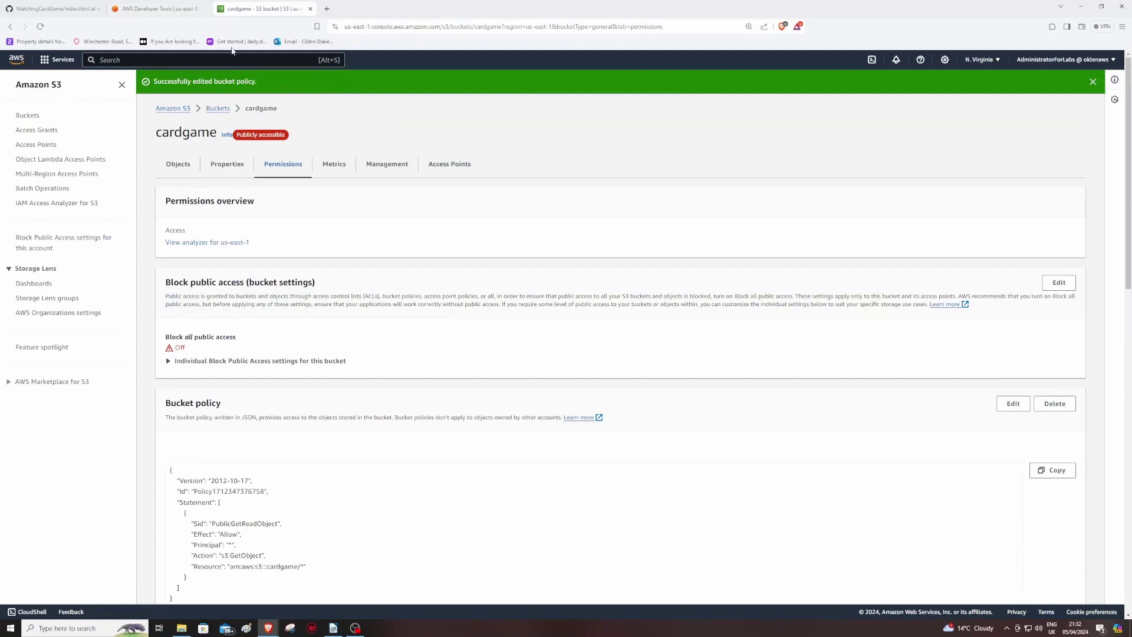
Close the spare Developer Tools page, open the S3 buckets list in a separate browser tab and go to the CodePipeline service.
{"action": "left_click", "coordinate": [204, 8]}
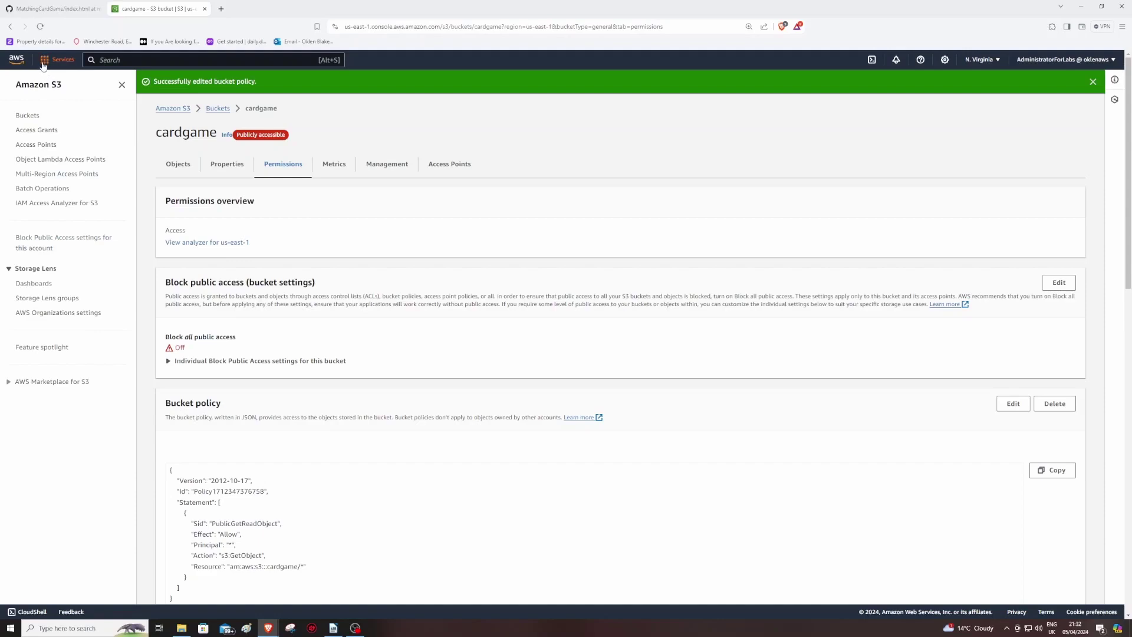
{"action": "left_click", "coordinate": [62, 60]}
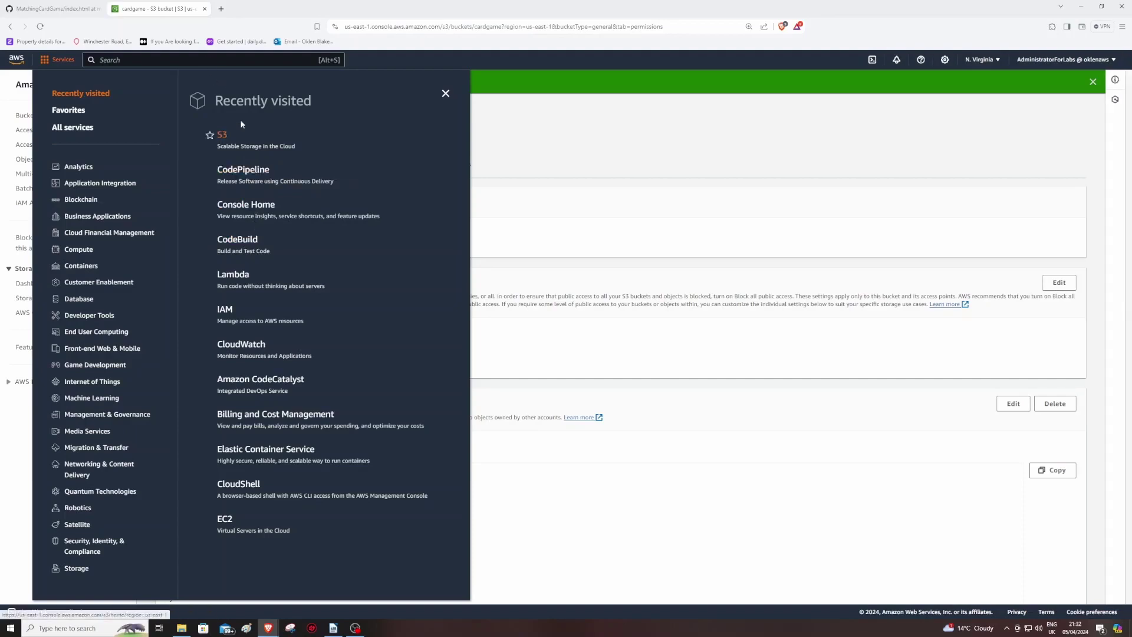
{"action": "left_click", "coordinate": [198, 61]}
{"action": "right_click", "coordinate": [213, 110]}
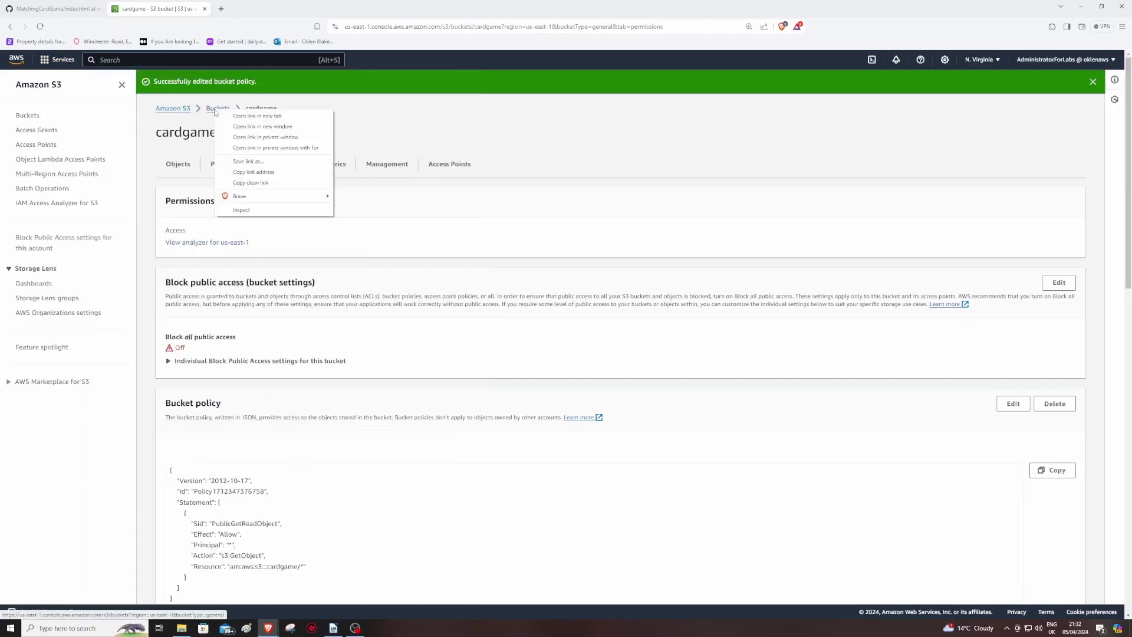
{"action": "left_click", "coordinate": [248, 117]}
{"action": "type", "text": "codepip"}
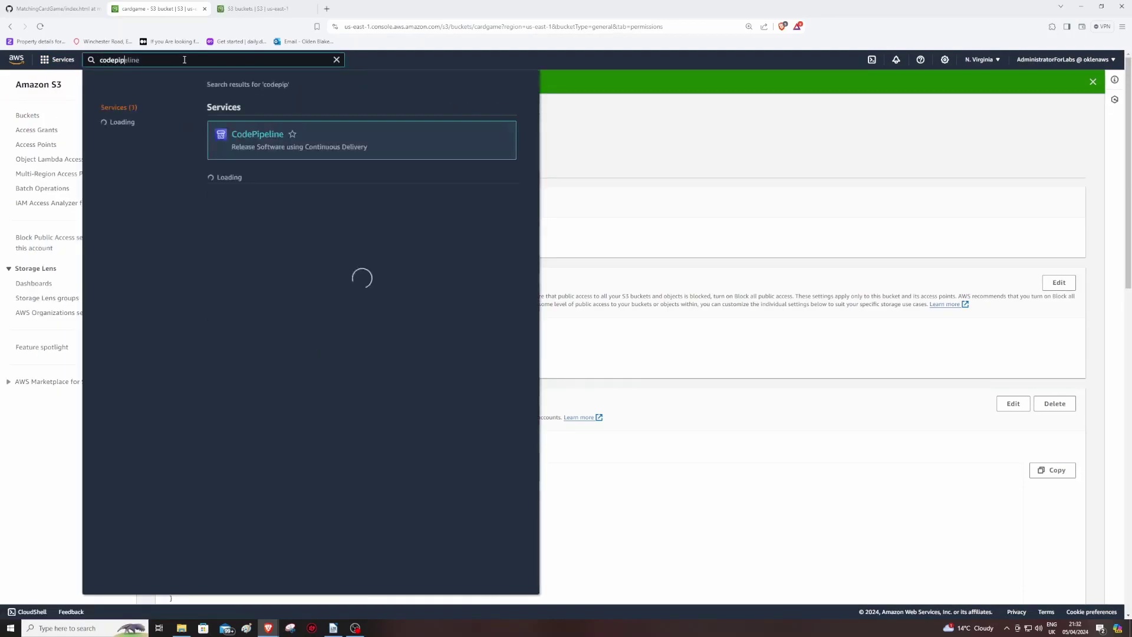
{"action": "left_click", "coordinate": [254, 146]}
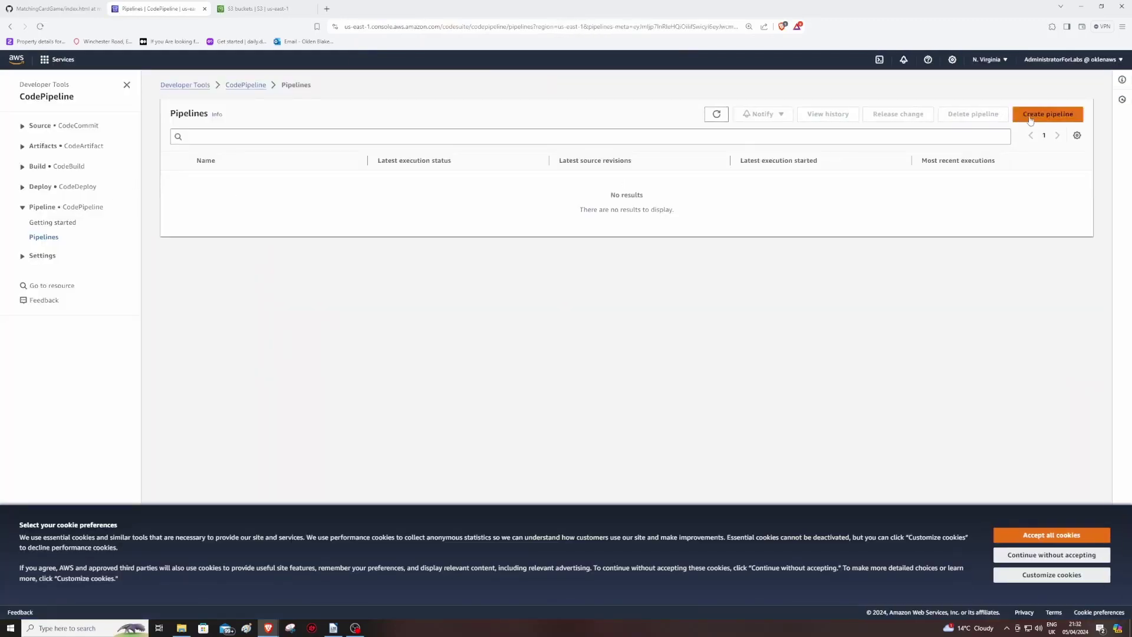
Start creating a new pipeline and name it matching-card-pipeline.
{"action": "left_click", "coordinate": [1035, 114]}
{"action": "left_click", "coordinate": [199, 204]}
{"action": "type", "text": "ma"}
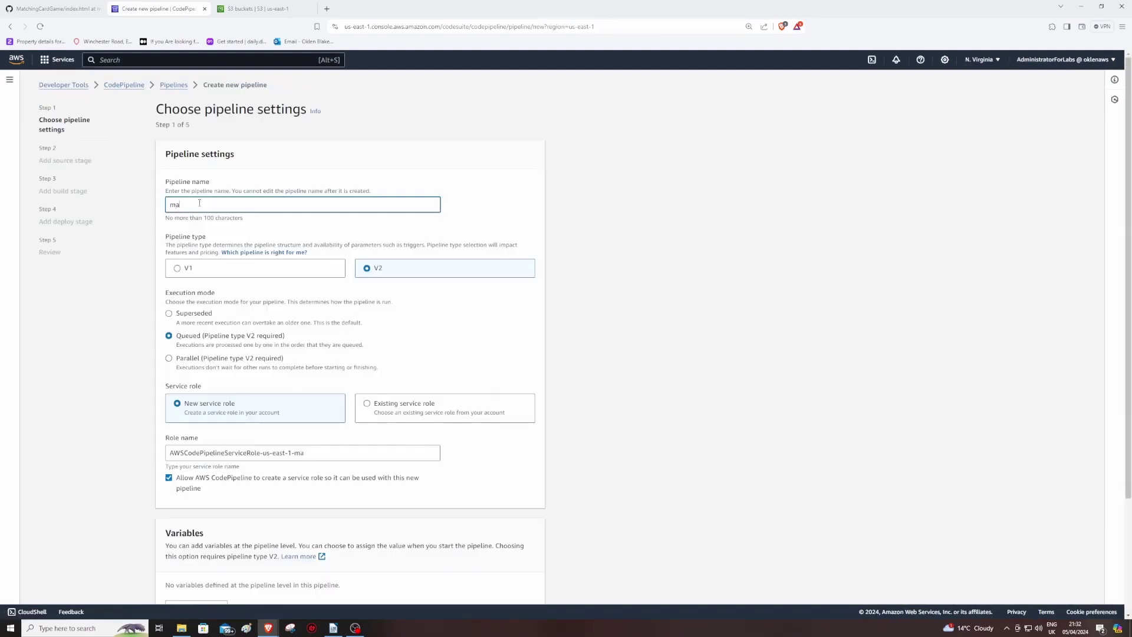
{"action": "type", "text": "tching-card-pipeline"}
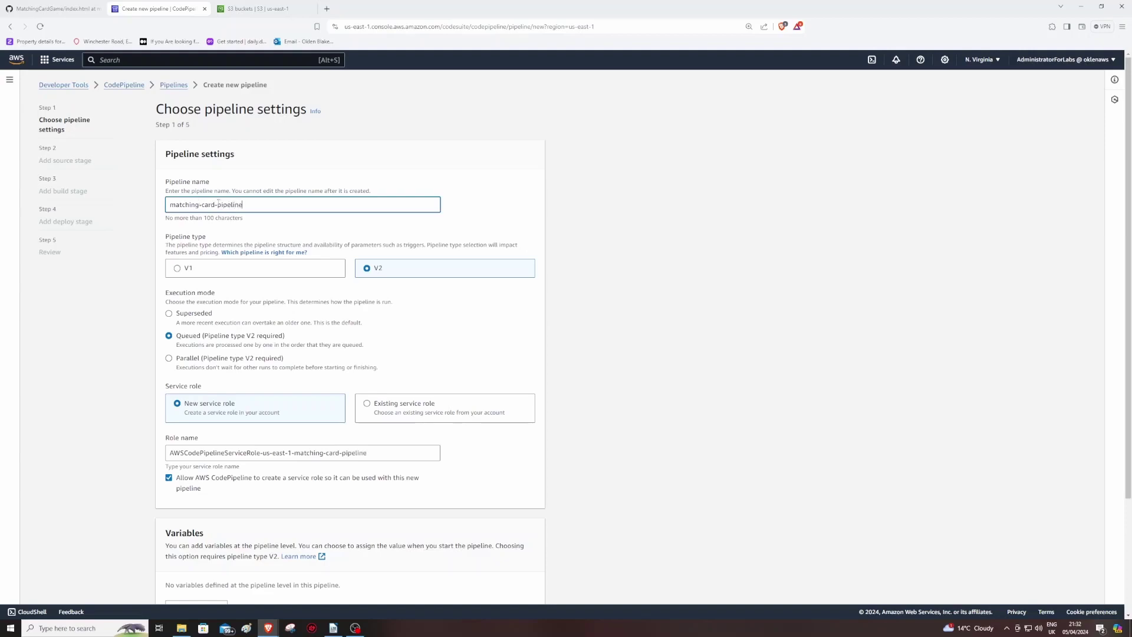
Set the pipeline type to V1 with Superseded execution mode and continue to the source stage.
{"action": "left_click", "coordinate": [267, 275]}
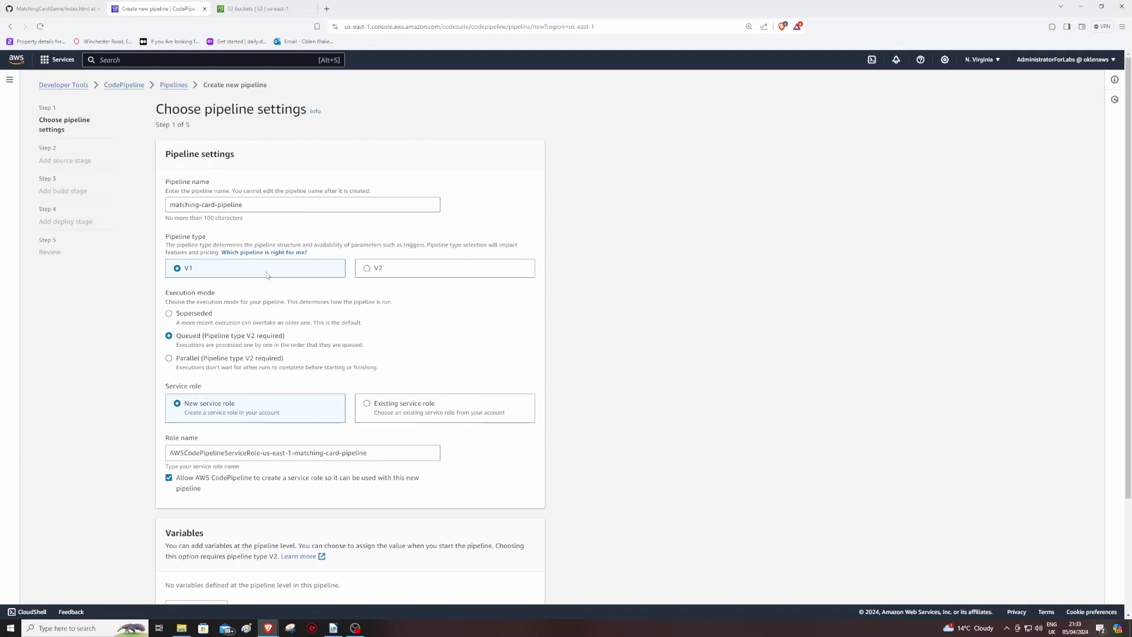
{"action": "left_click", "coordinate": [169, 314]}
{"action": "scroll", "coordinate": [370, 339], "scroll_direction": "down", "scroll_amount": 1}
{"action": "scroll", "coordinate": [342, 383], "scroll_direction": "down", "scroll_amount": 1}
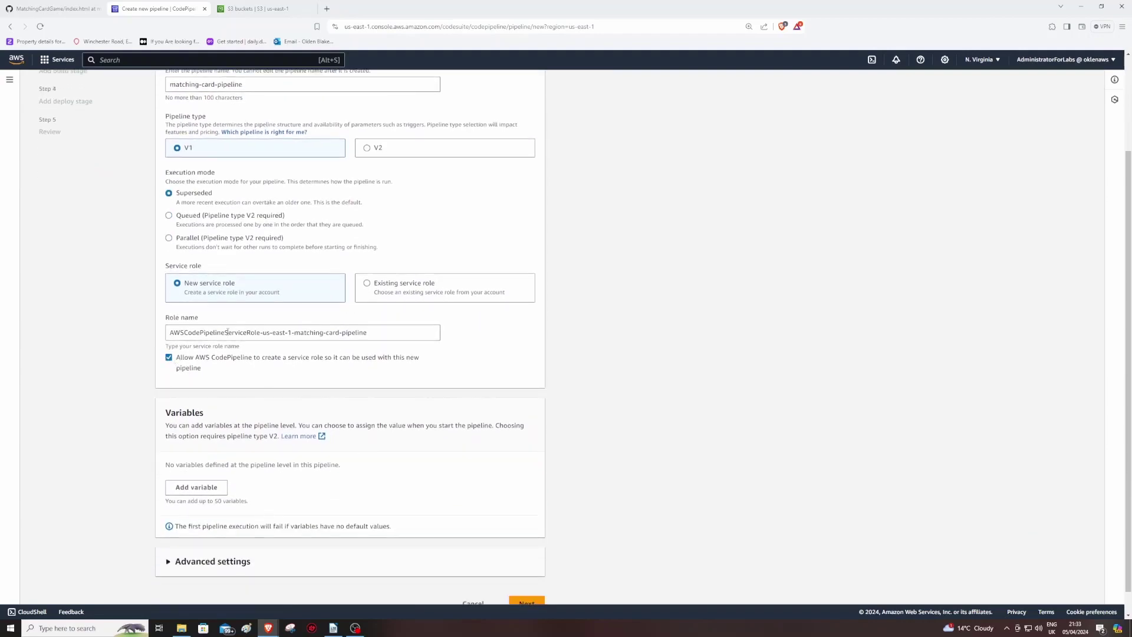
{"action": "key", "text": "Return"}
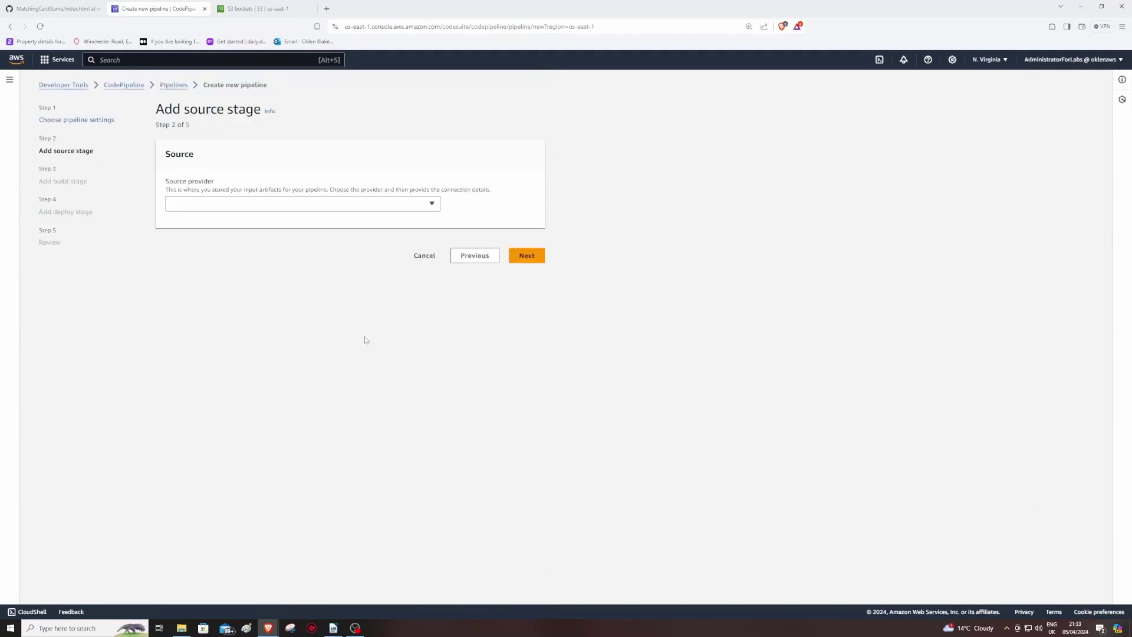
Choose GitHub (Version 2) as the source provider and start creating a new GitHub connection.
{"action": "left_click", "coordinate": [278, 204]}
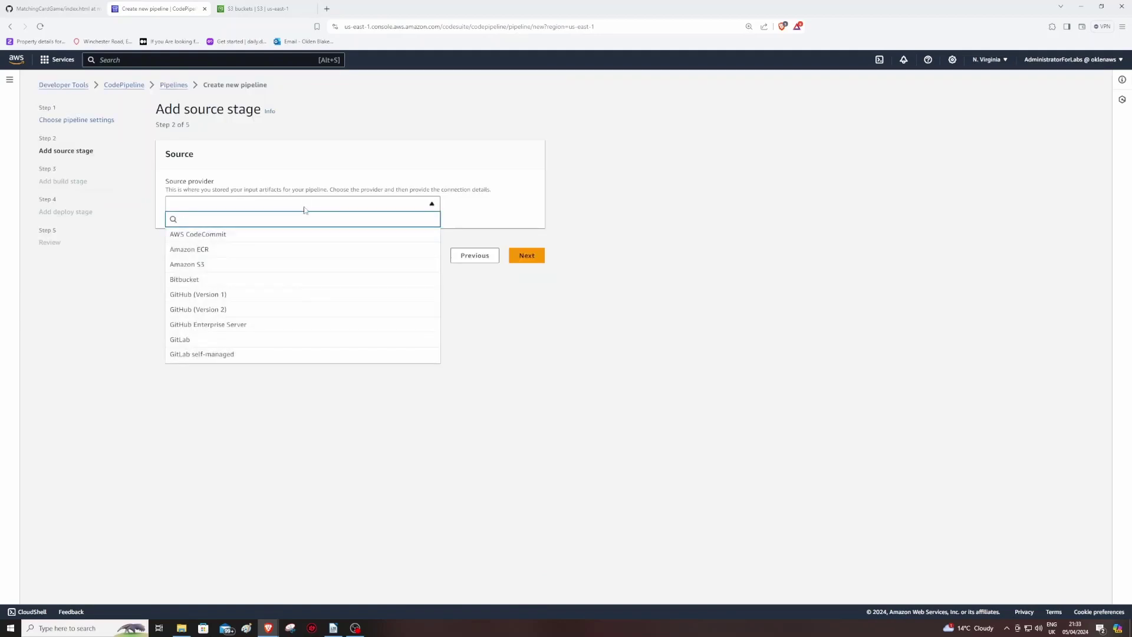
{"action": "left_click", "coordinate": [225, 311]}
{"action": "left_click", "coordinate": [208, 316]}
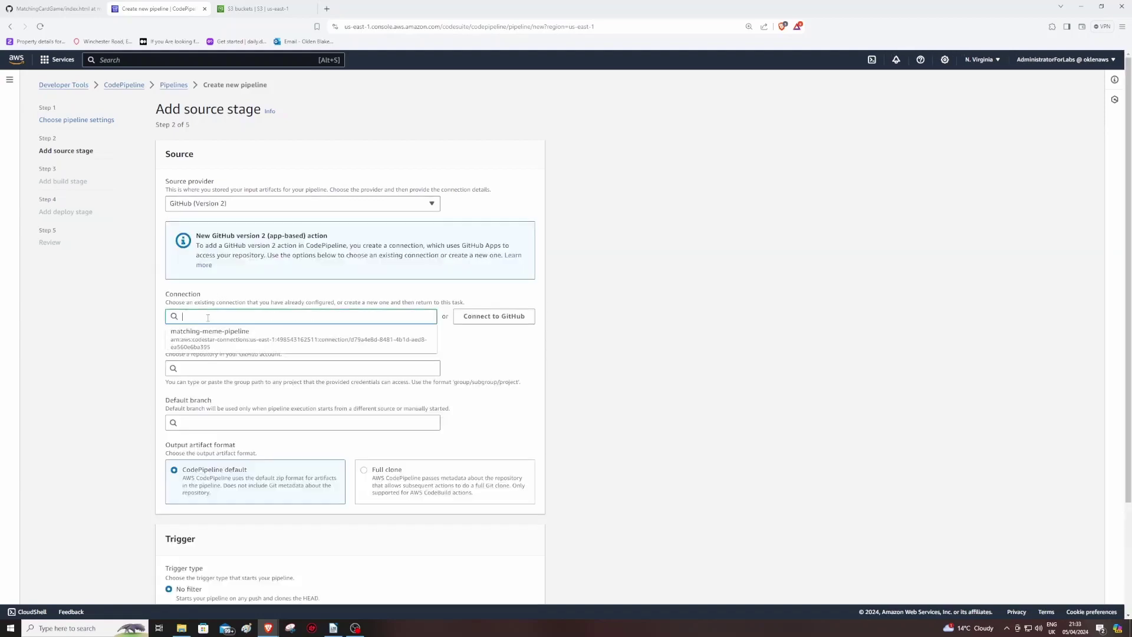
{"action": "left_click", "coordinate": [336, 323]}
{"action": "left_click", "coordinate": [469, 321]}
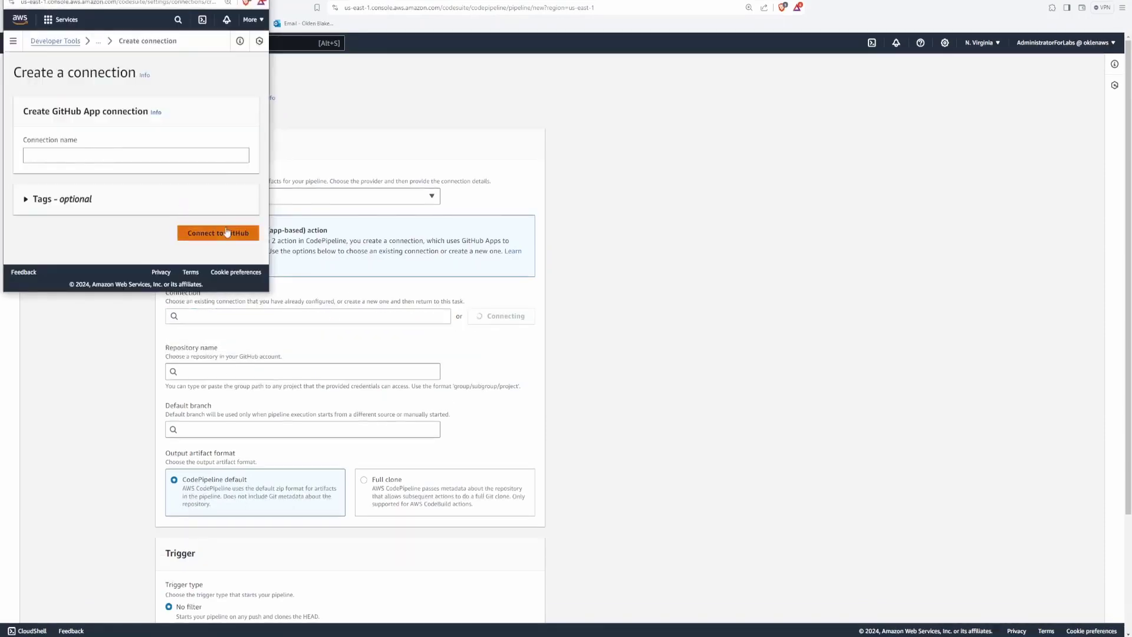
Try to create the GitHub connection matching-card-pipeline by installing a new GitHub app.
{"action": "left_click", "coordinate": [87, 155]}
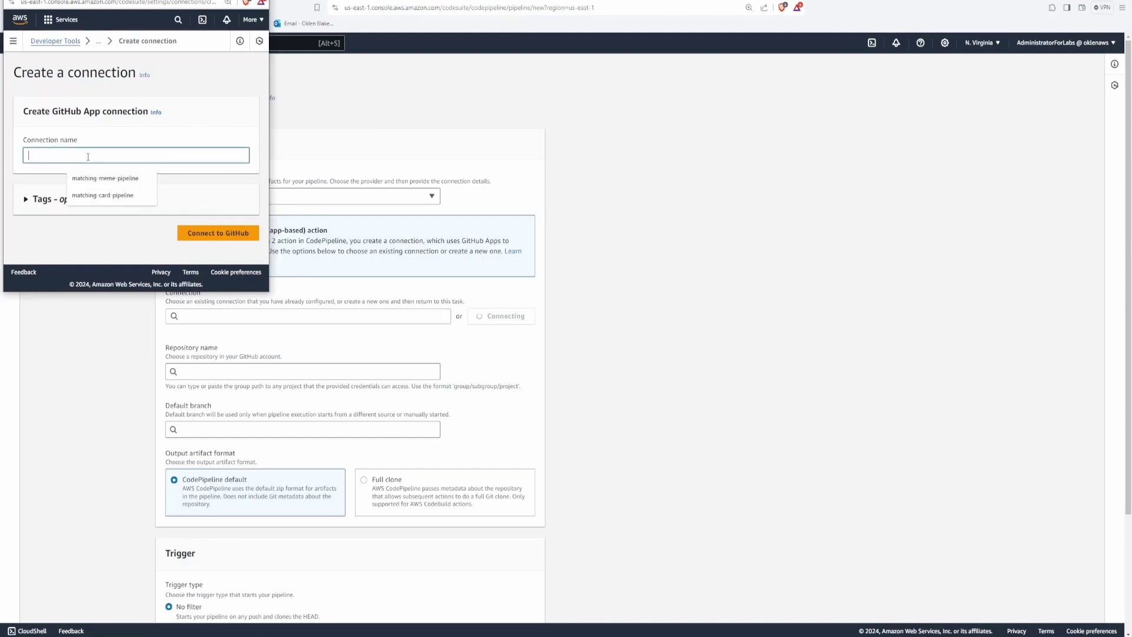
{"action": "left_click", "coordinate": [104, 195]}
{"action": "key", "text": "Return"}
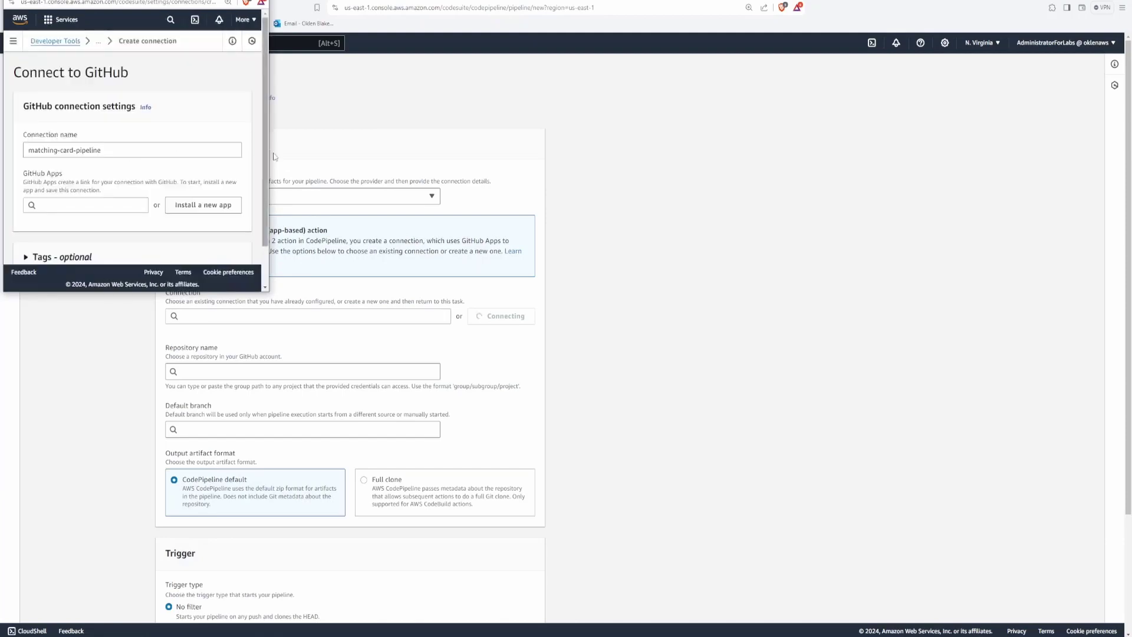
{"action": "scroll", "coordinate": [262, 181], "scroll_direction": "down", "scroll_amount": 1}
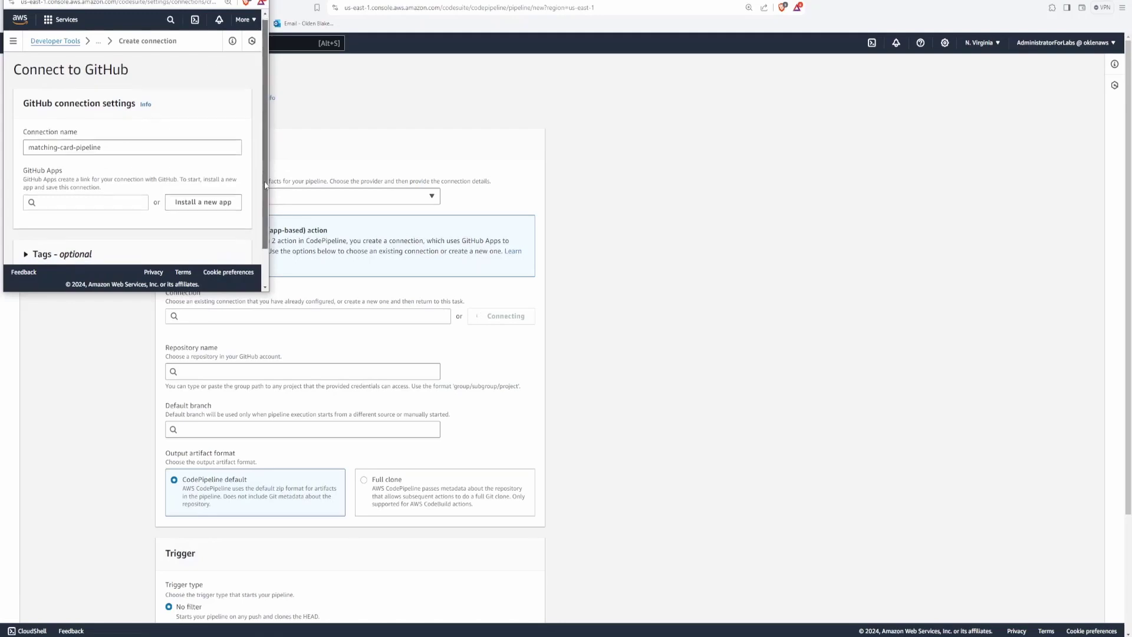
{"action": "left_click", "coordinate": [206, 169]}
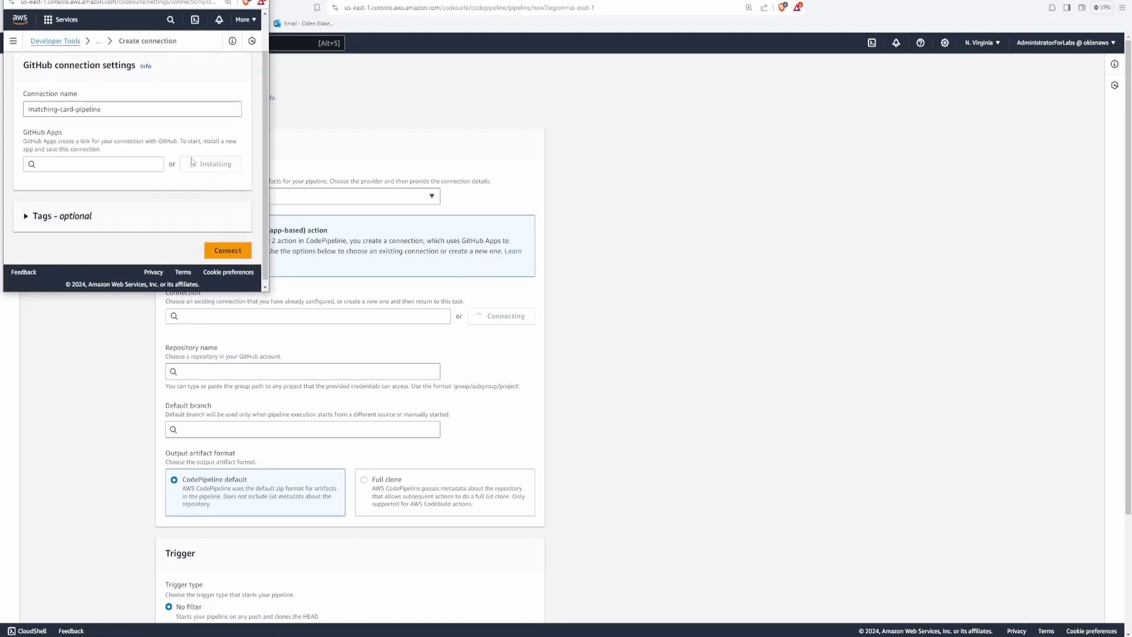
Examine the GitHub app's permissions and repository access, and search the repositories that can be selected.
{"action": "scroll", "coordinate": [260, 66], "scroll_direction": "up", "scroll_amount": 5}
{"action": "scroll", "coordinate": [259, 66], "scroll_direction": "down", "scroll_amount": 15}
{"action": "scroll", "coordinate": [235, 147], "scroll_direction": "up", "scroll_amount": 6}
{"action": "scroll", "coordinate": [234, 148], "scroll_direction": "up", "scroll_amount": 3}
{"action": "scroll", "coordinate": [236, 114], "scroll_direction": "down", "scroll_amount": 8}
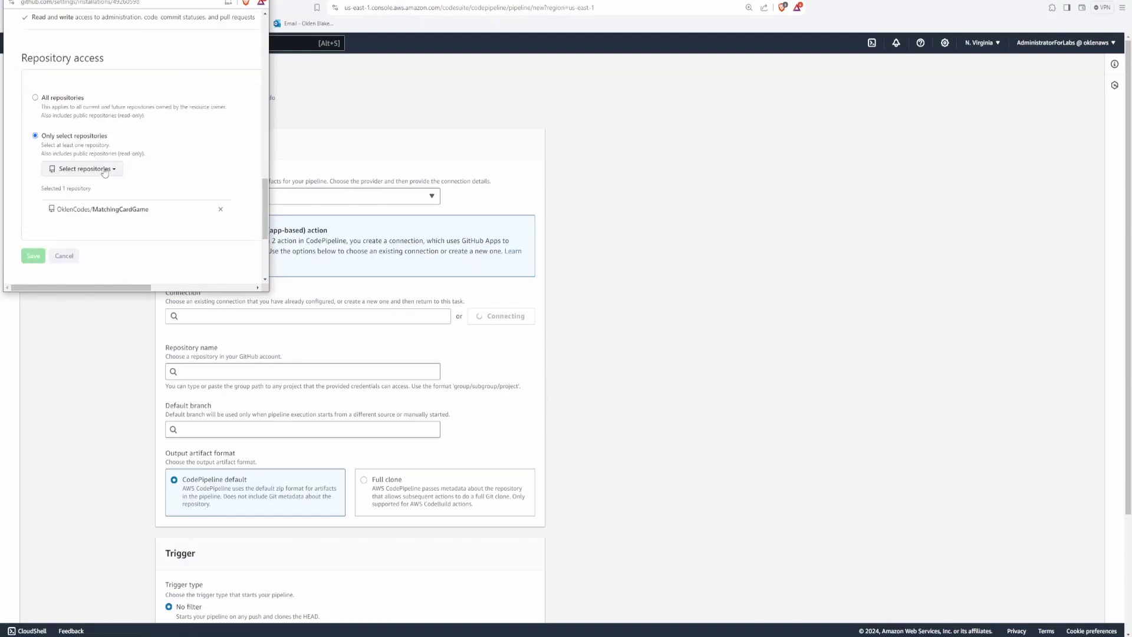
{"action": "left_click", "coordinate": [101, 171]}
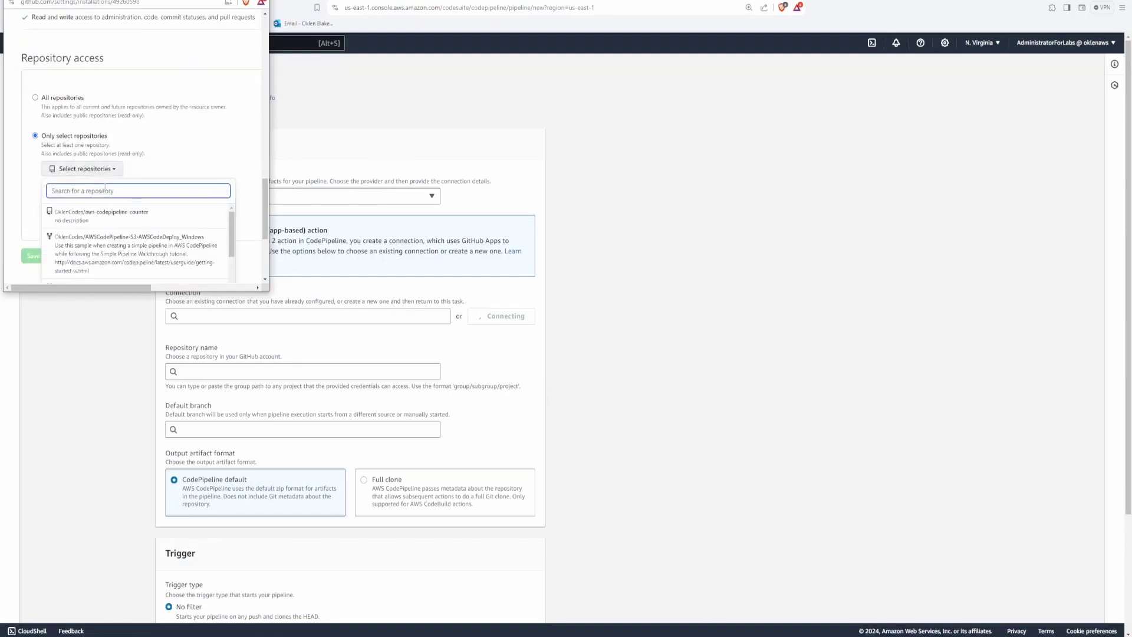
{"action": "type", "text": "matr"}
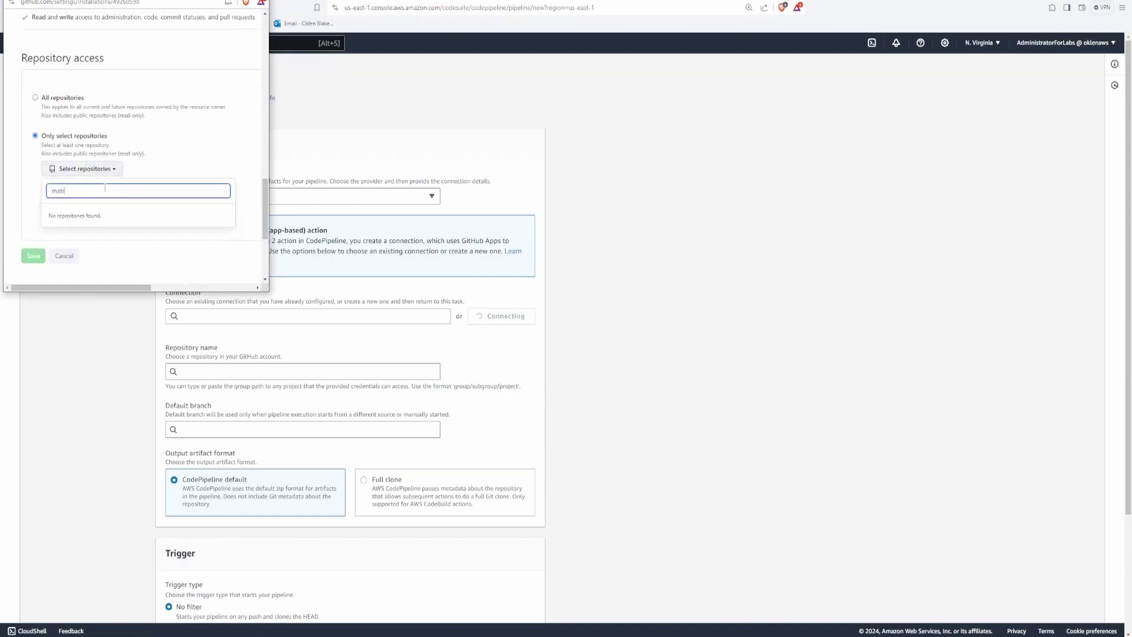
{"action": "key", "text": "BackSpace"}
{"action": "key", "text": "BackSpace"}
{"action": "key", "text": "BackSpace"}
{"action": "key", "text": "BackSpace"}
{"action": "left_click", "coordinate": [144, 245]}
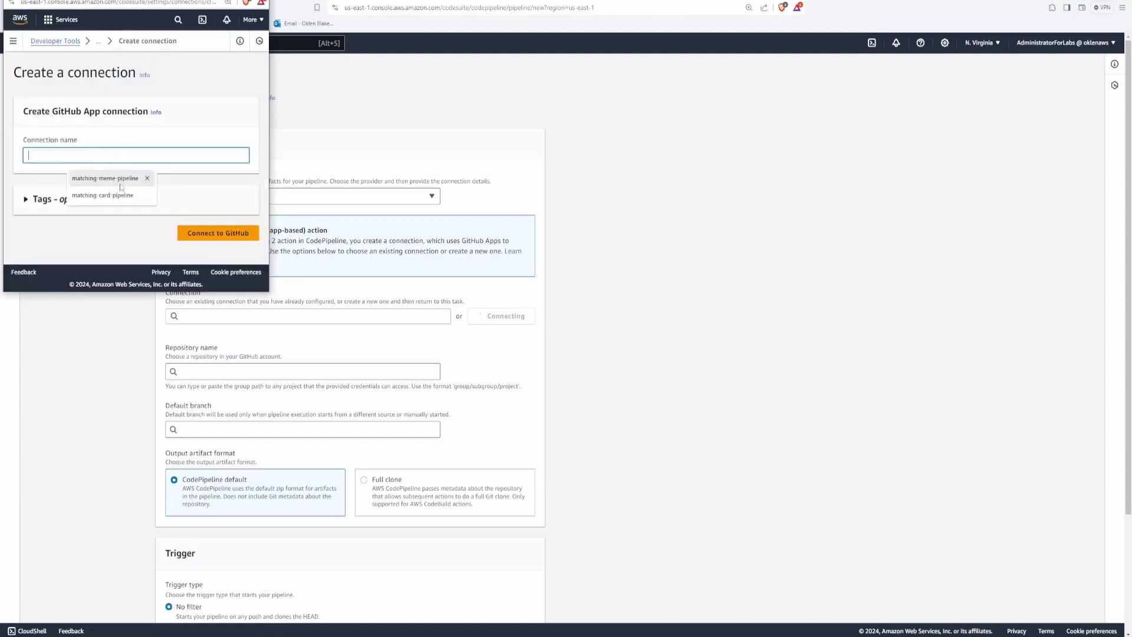
Name the new connection matching-card-pipeline, continue to GitHub and select the already installed GitHub app for it.
{"action": "left_click", "coordinate": [118, 197]}
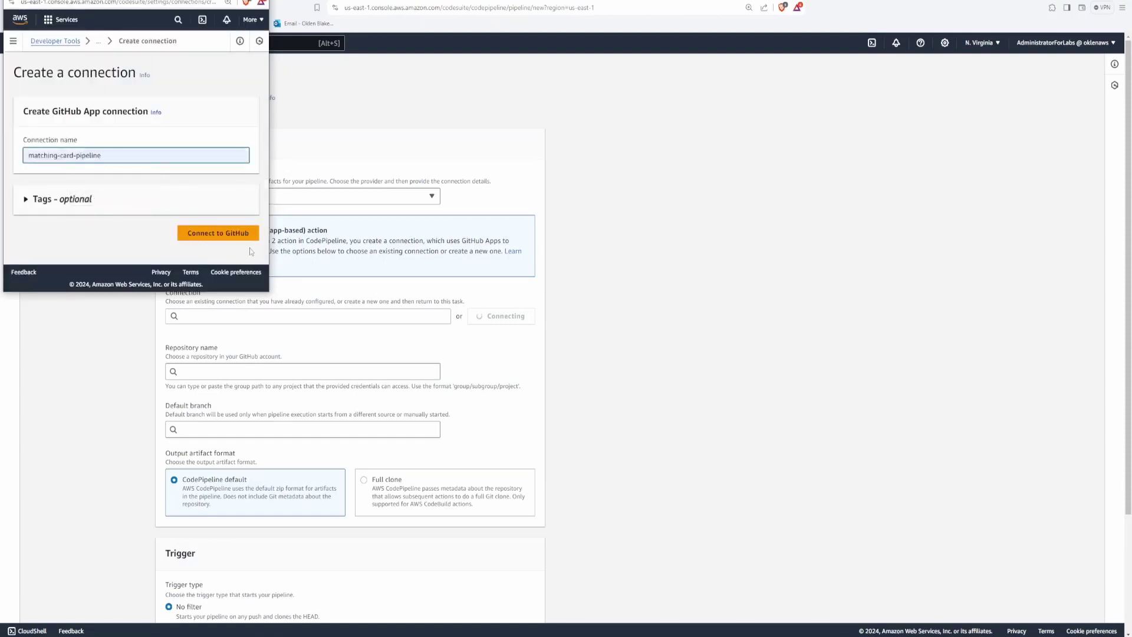
{"action": "left_click", "coordinate": [242, 237]}
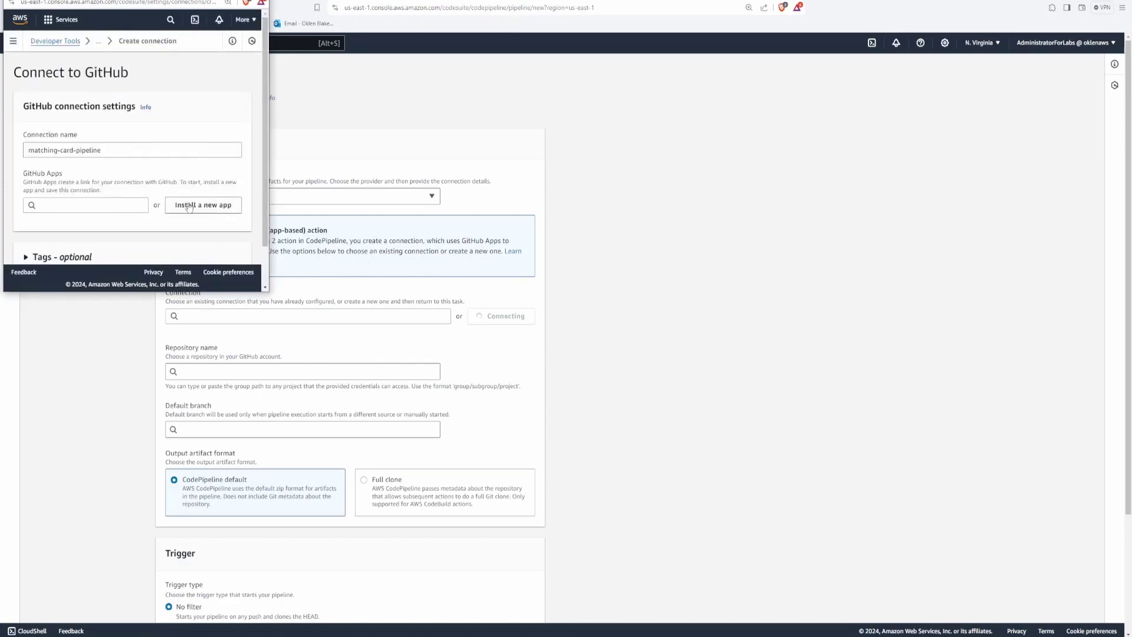
{"action": "left_click", "coordinate": [105, 203]}
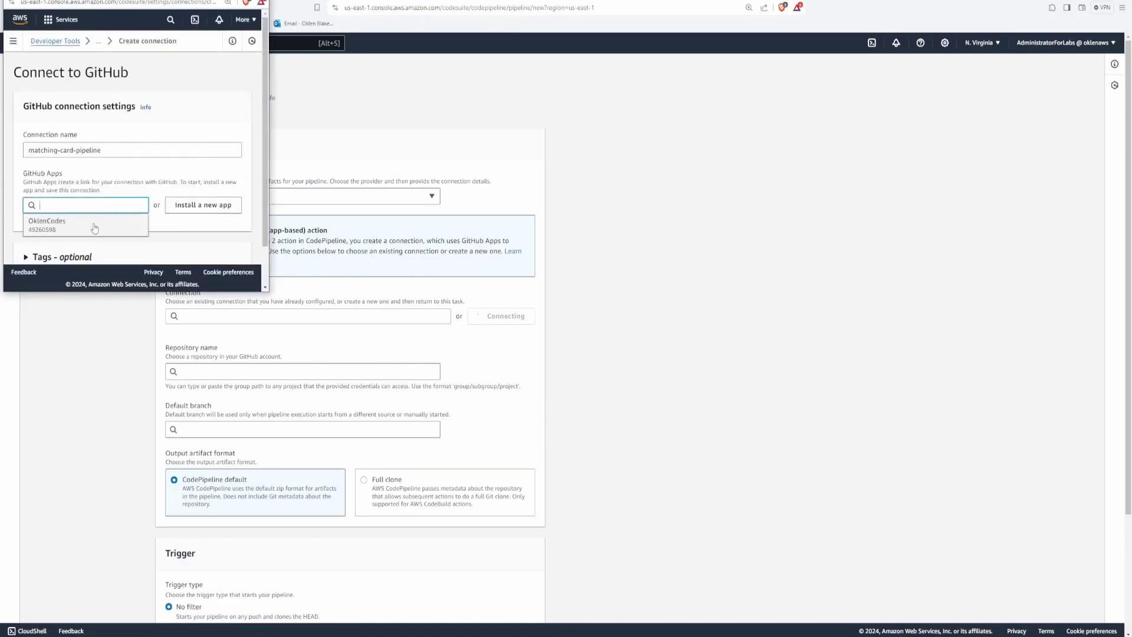
{"action": "left_click", "coordinate": [93, 227]}
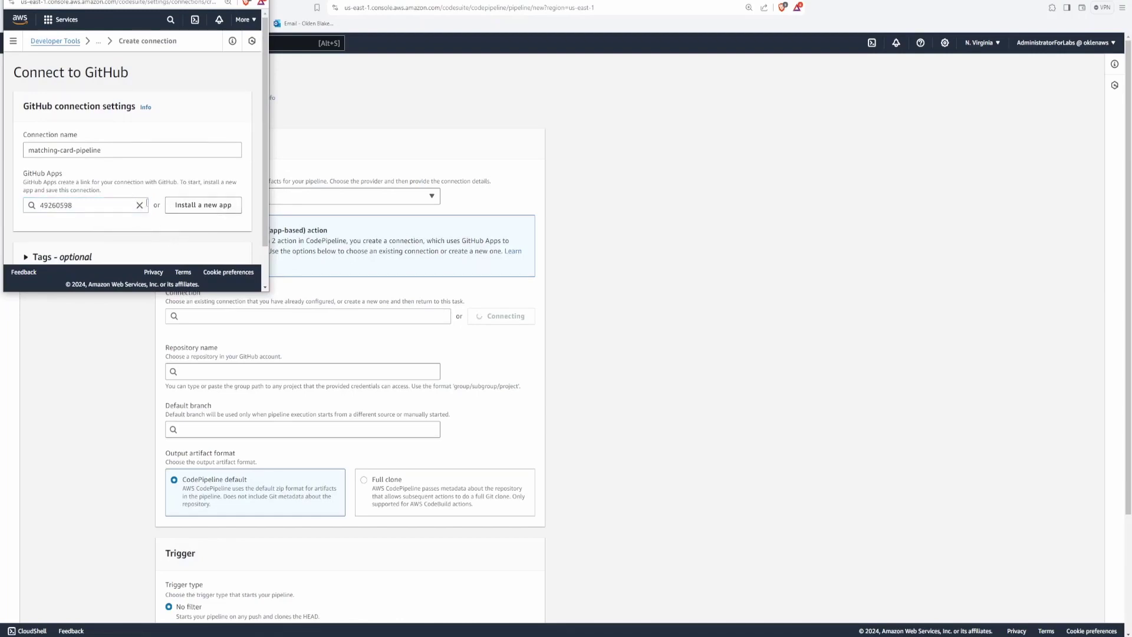
Finish connecting the pipeline to GitHub and choose the MatchingCardGame repository as the source.
{"action": "scroll", "coordinate": [253, 153], "scroll_direction": "down", "scroll_amount": 1}
{"action": "left_click", "coordinate": [224, 242]}
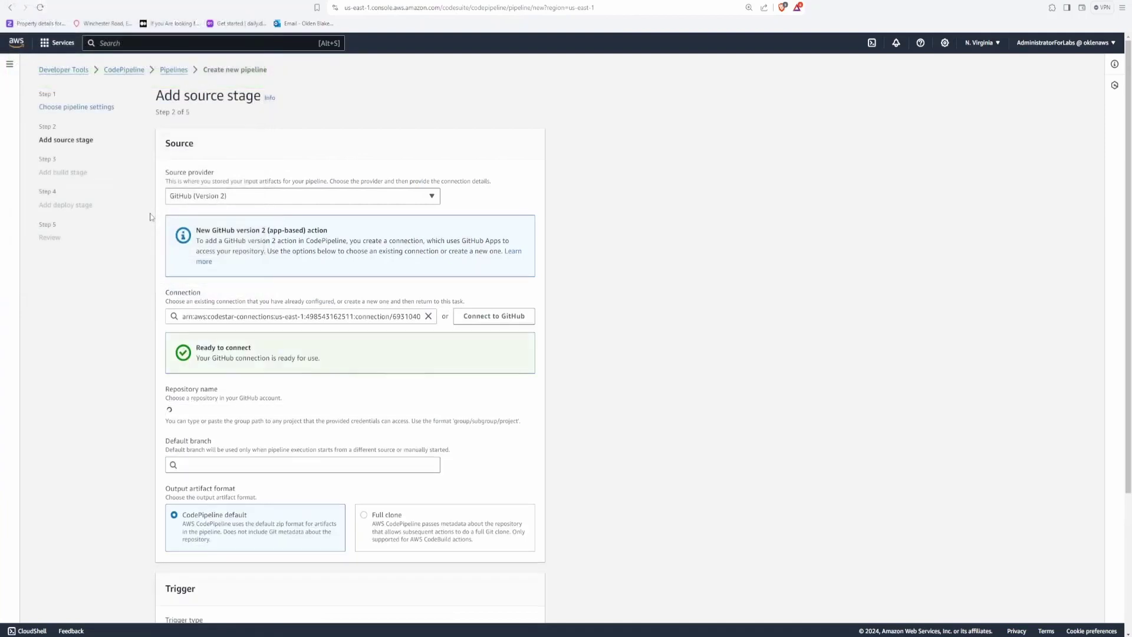
{"action": "left_click", "coordinate": [264, 413]}
{"action": "left_click", "coordinate": [221, 428]}
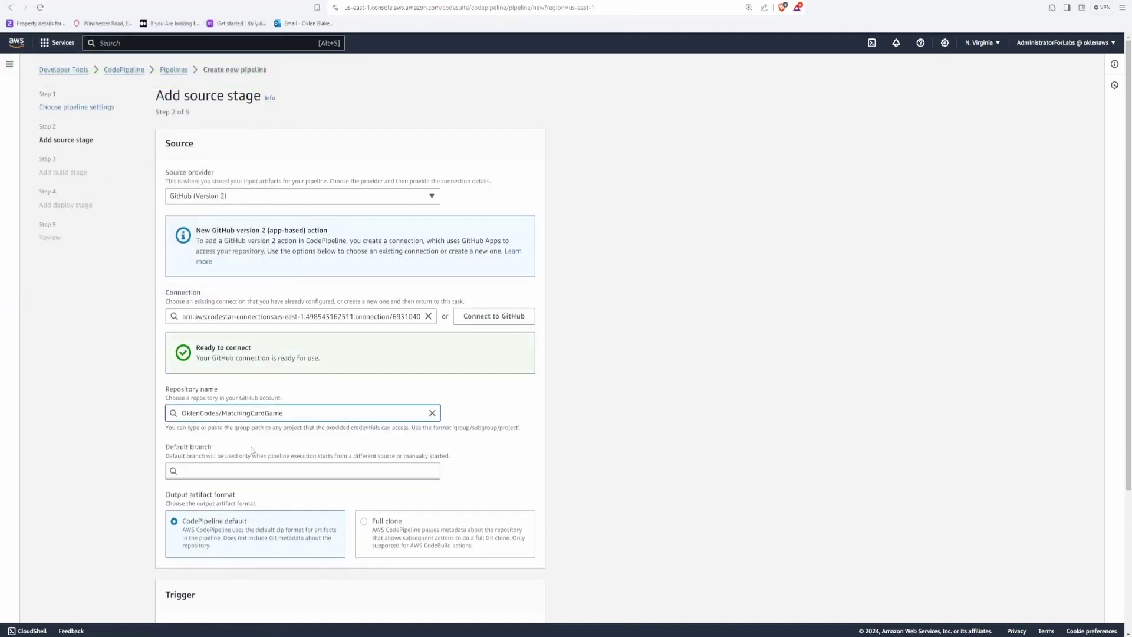
Set the default branch to main, keep the CodePipeline default artifact format and No filter trigger, and continue to the build stage.
{"action": "scroll", "coordinate": [433, 423], "scroll_direction": "down", "scroll_amount": 2}
{"action": "left_click", "coordinate": [251, 326]}
{"action": "left_click", "coordinate": [188, 347]}
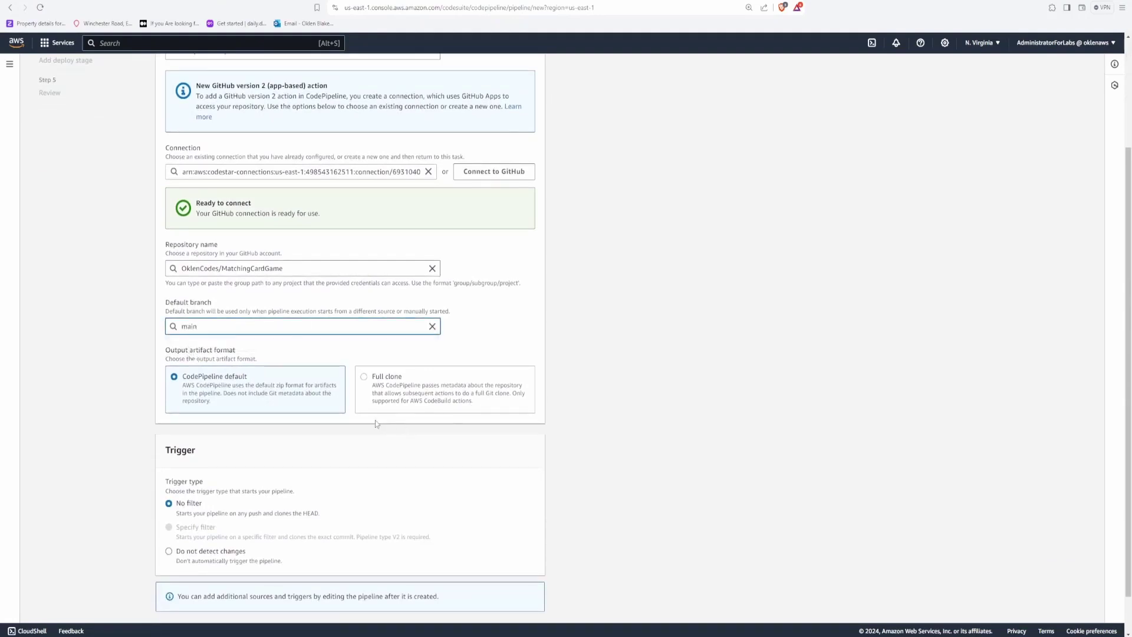
{"action": "scroll", "coordinate": [377, 423], "scroll_direction": "down", "scroll_amount": 1}
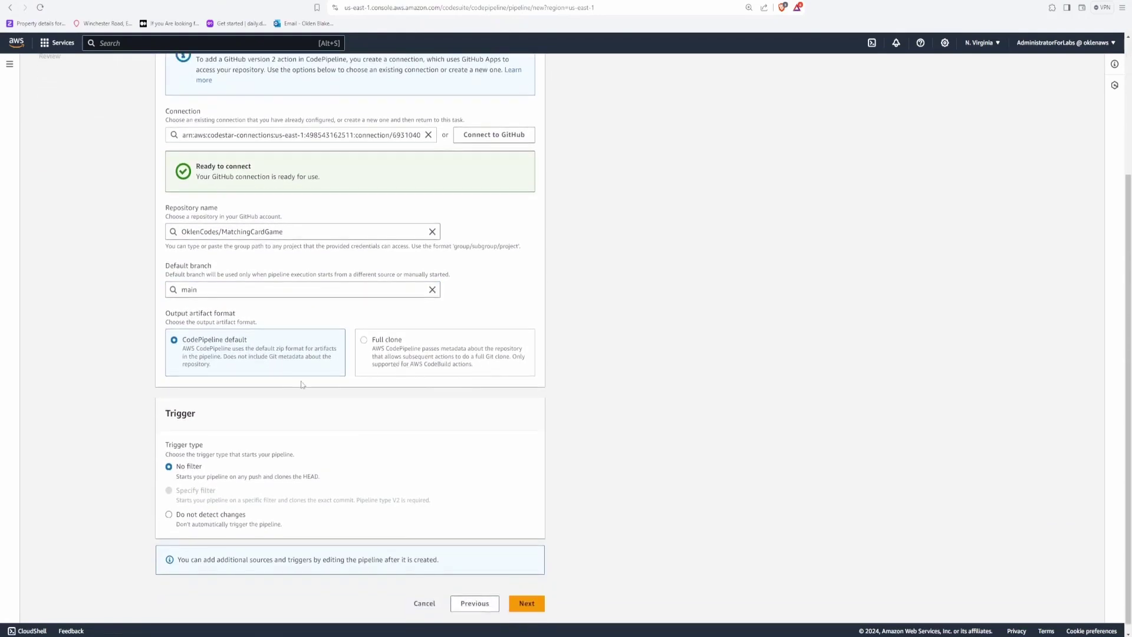
{"action": "scroll", "coordinate": [136, 434], "scroll_direction": "down", "scroll_amount": 1}
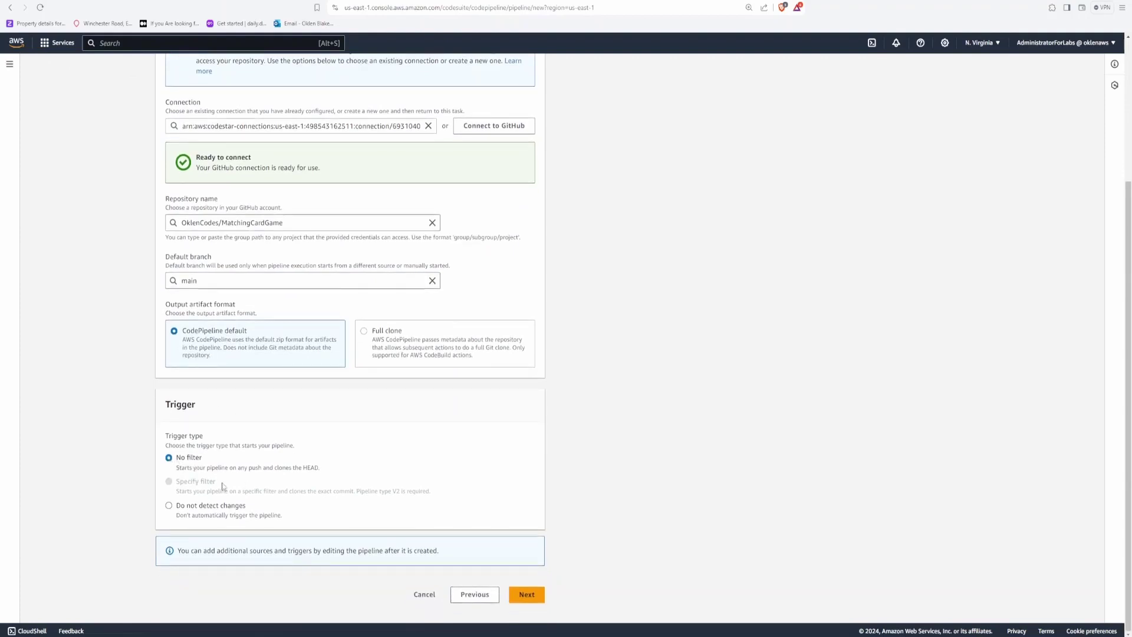
{"action": "left_click", "coordinate": [526, 593]}
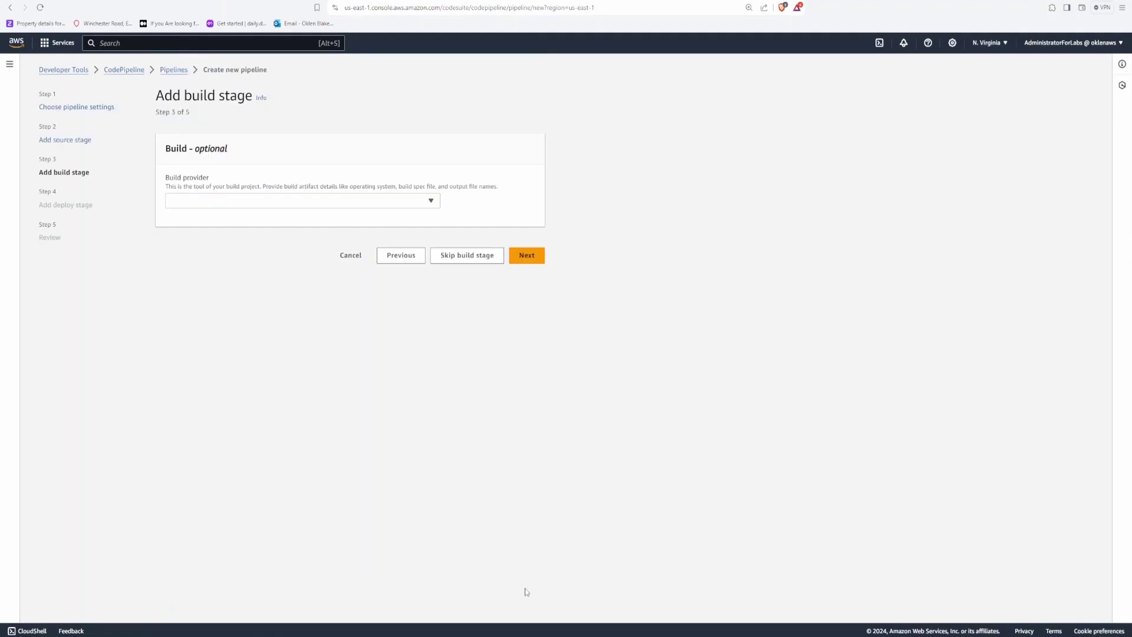
Look through the available build providers, skip the build stage and confirm the skip.
{"action": "left_click", "coordinate": [275, 200]}
{"action": "left_click", "coordinate": [384, 327]}
{"action": "left_click", "coordinate": [238, 202]}
{"action": "left_click", "coordinate": [238, 202]}
{"action": "left_click", "coordinate": [236, 202]}
{"action": "left_click", "coordinate": [238, 201]}
{"action": "left_click", "coordinate": [473, 256]}
{"action": "left_click", "coordinate": [687, 370]}
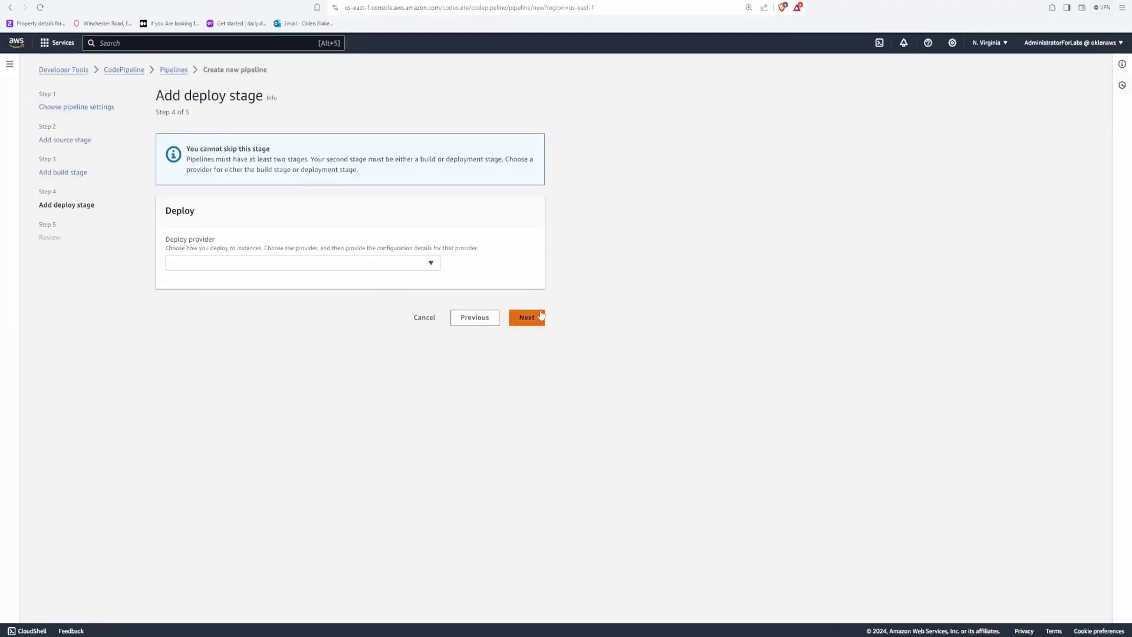
Configure the deploy stage with Amazon S3 in US East (N. Virginia), bucket cardgame and file extraction before deploy, and continue to the review.
{"action": "left_click", "coordinate": [230, 263]}
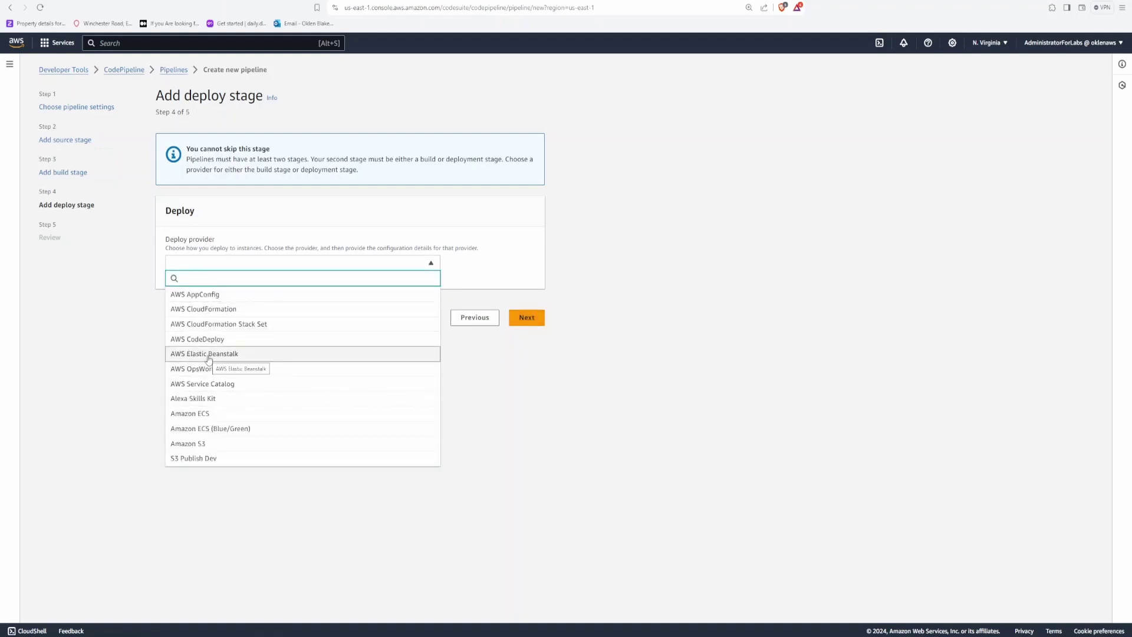
{"action": "left_click", "coordinate": [198, 444]}
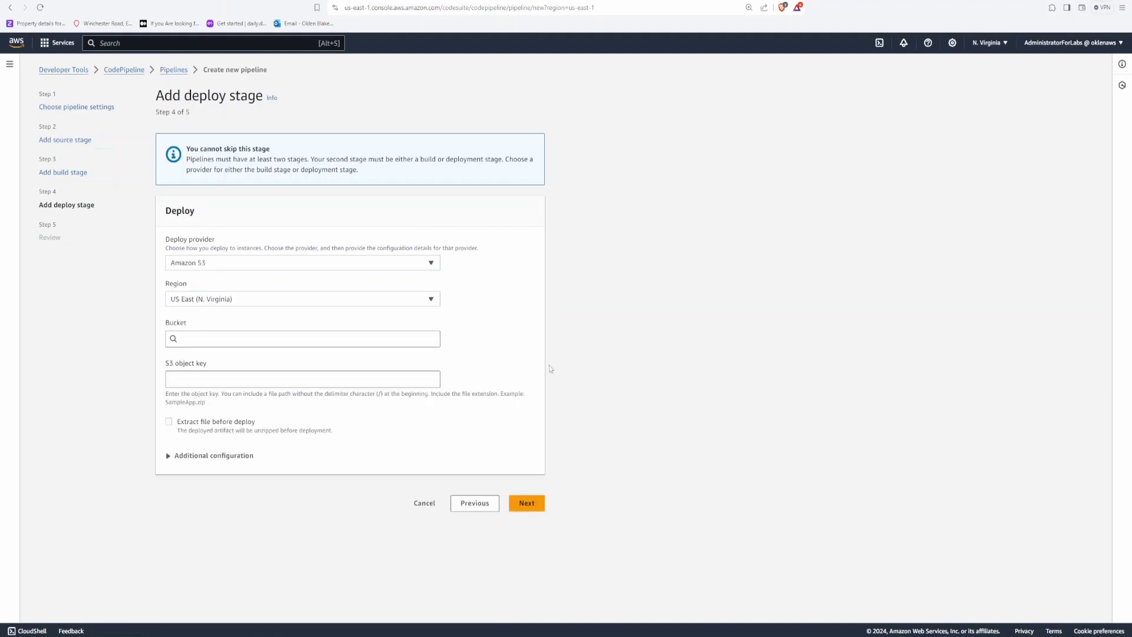
{"action": "left_click", "coordinate": [231, 301]}
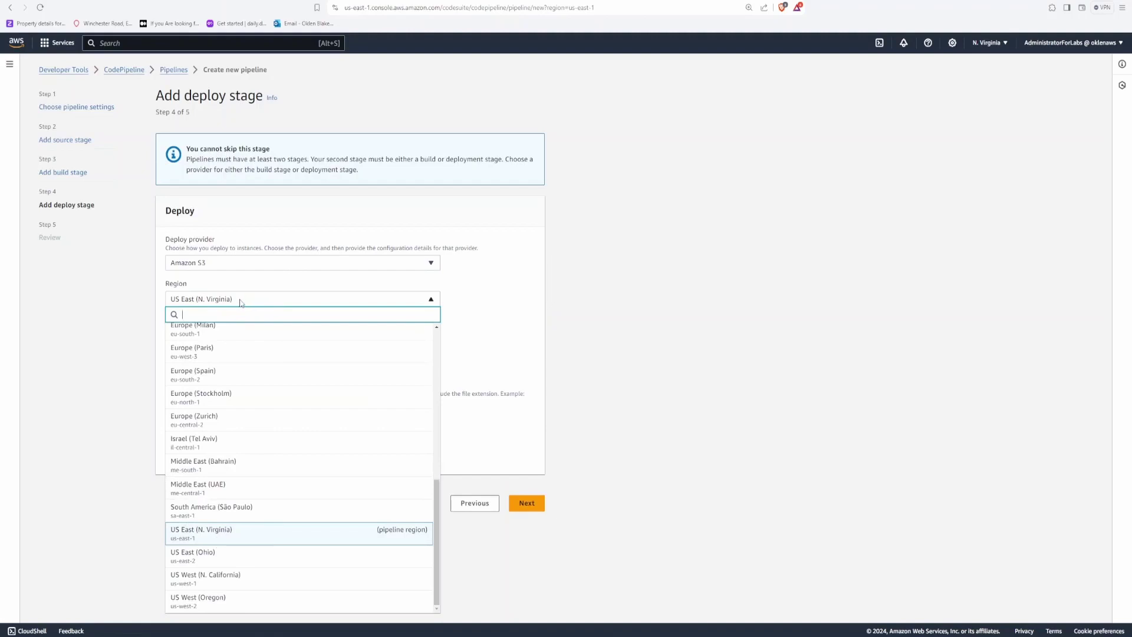
{"action": "left_click", "coordinate": [240, 300]}
{"action": "left_click", "coordinate": [233, 339]}
{"action": "left_click", "coordinate": [184, 355]}
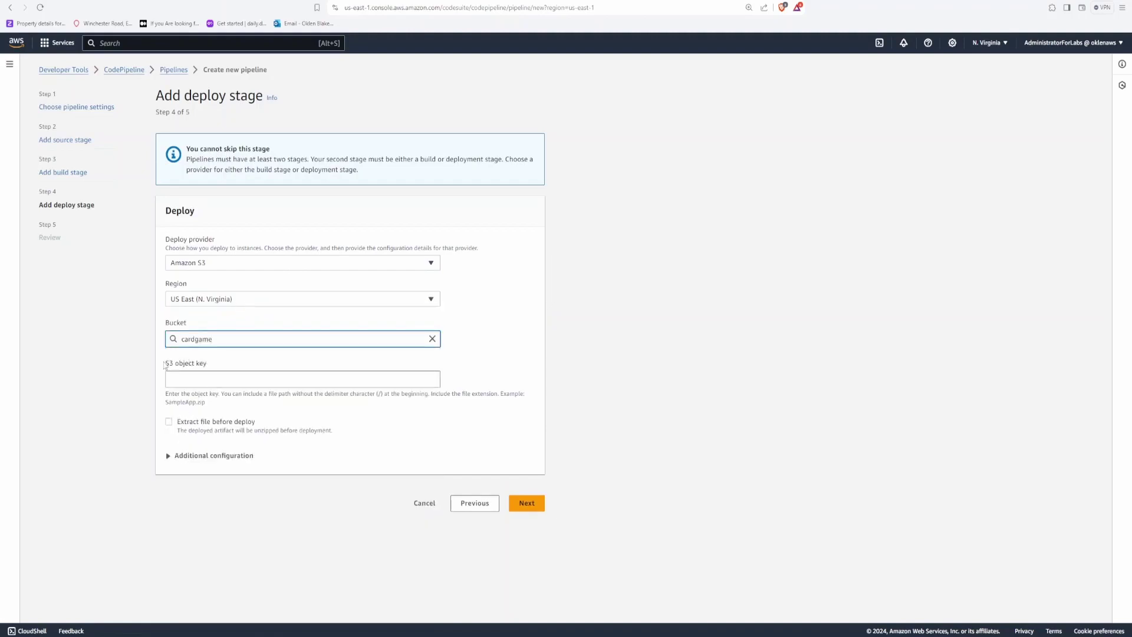
{"action": "left_click", "coordinate": [168, 421]}
{"action": "left_click", "coordinate": [527, 485]}
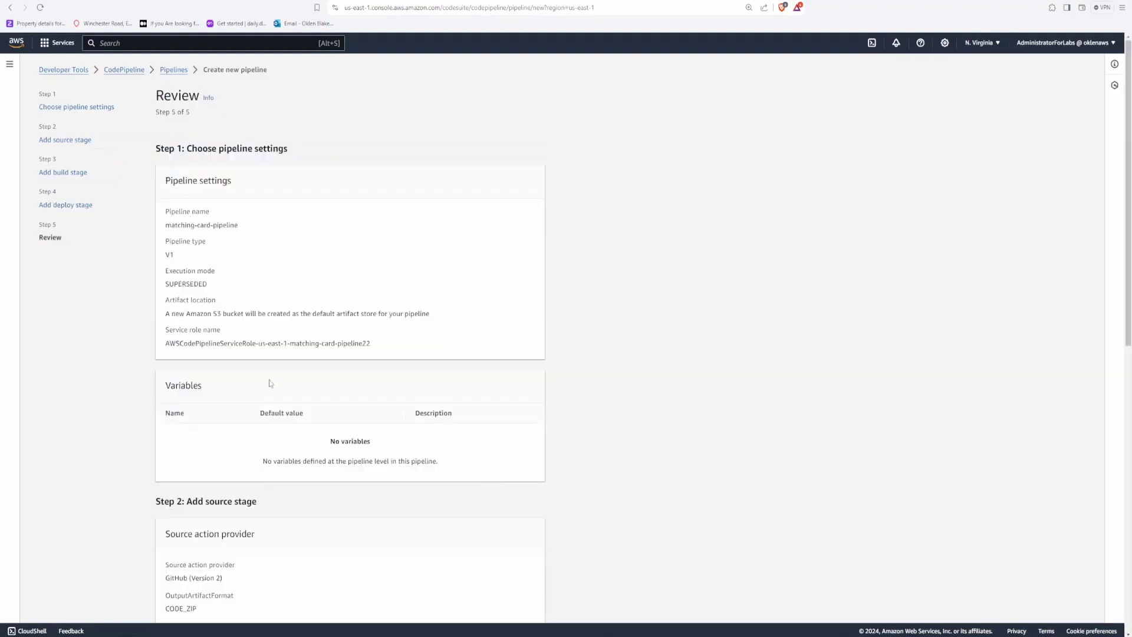
Review all the pipeline settings and create the pipeline.
{"action": "scroll", "coordinate": [619, 524], "scroll_direction": "down", "scroll_amount": 10}
{"action": "scroll", "coordinate": [604, 452], "scroll_direction": "up", "scroll_amount": 2}
{"action": "scroll", "coordinate": [629, 554], "scroll_direction": "down", "scroll_amount": 2}
{"action": "left_click", "coordinate": [509, 594]}
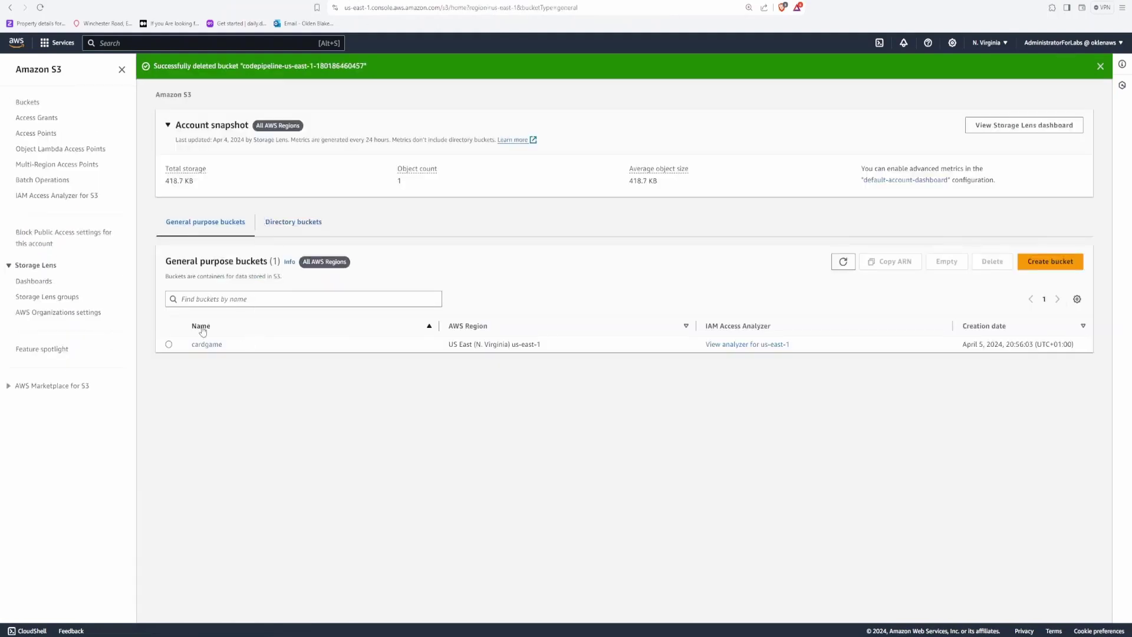
Open the cardgame bucket's static website endpoint from its properties and try flipping cards in the deployed game.
{"action": "left_click", "coordinate": [207, 344]}
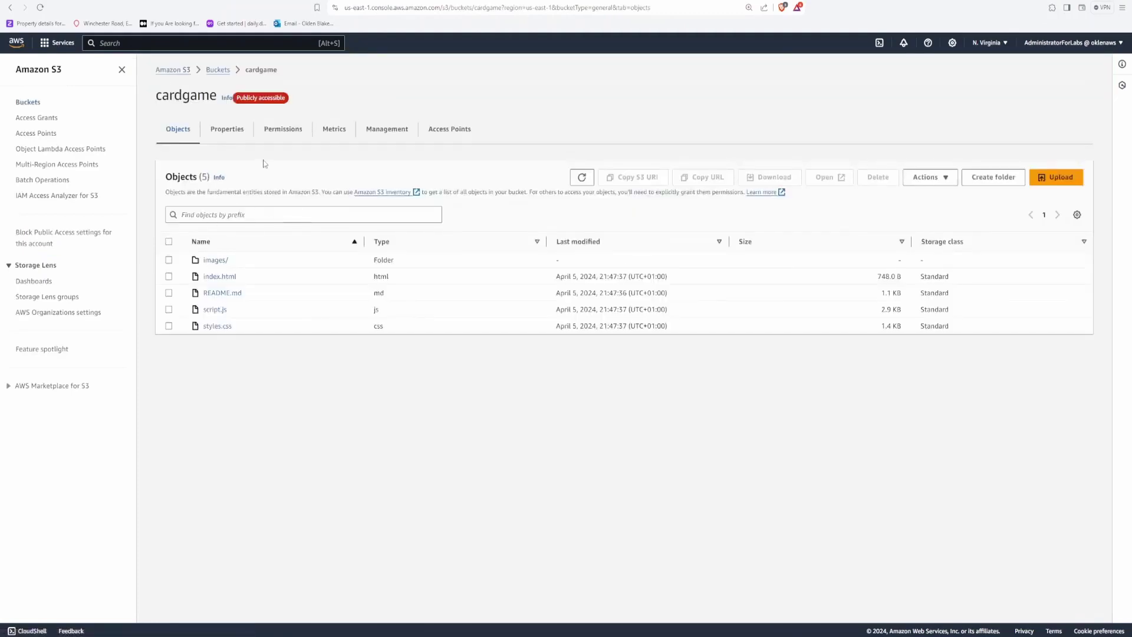
{"action": "left_click", "coordinate": [221, 131]}
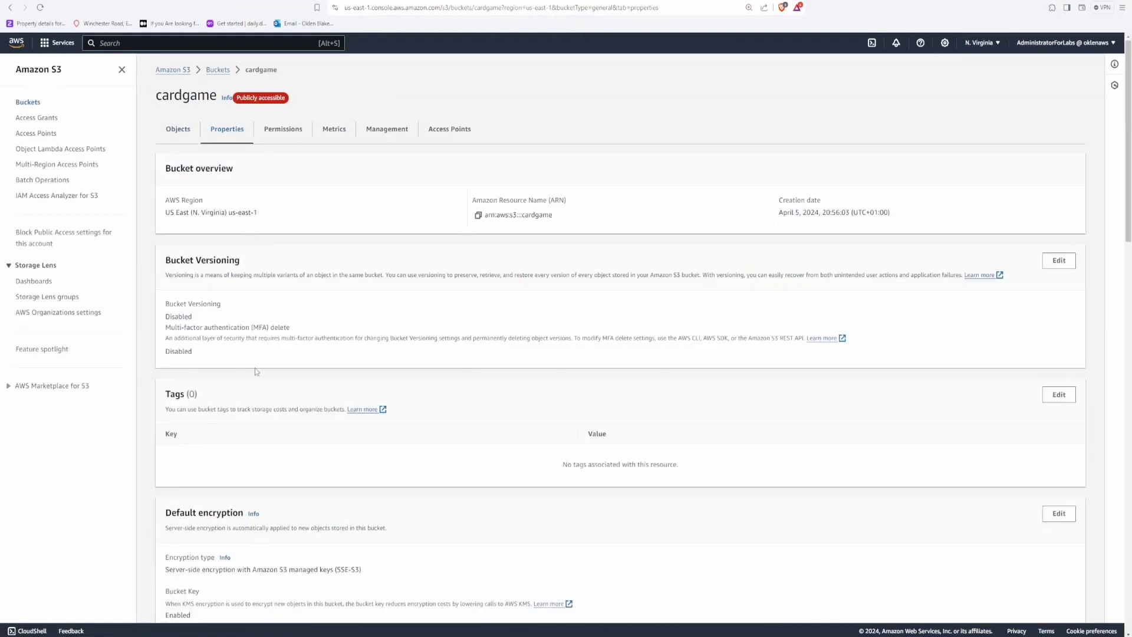
{"action": "scroll", "coordinate": [262, 354], "scroll_direction": "down", "scroll_amount": 20}
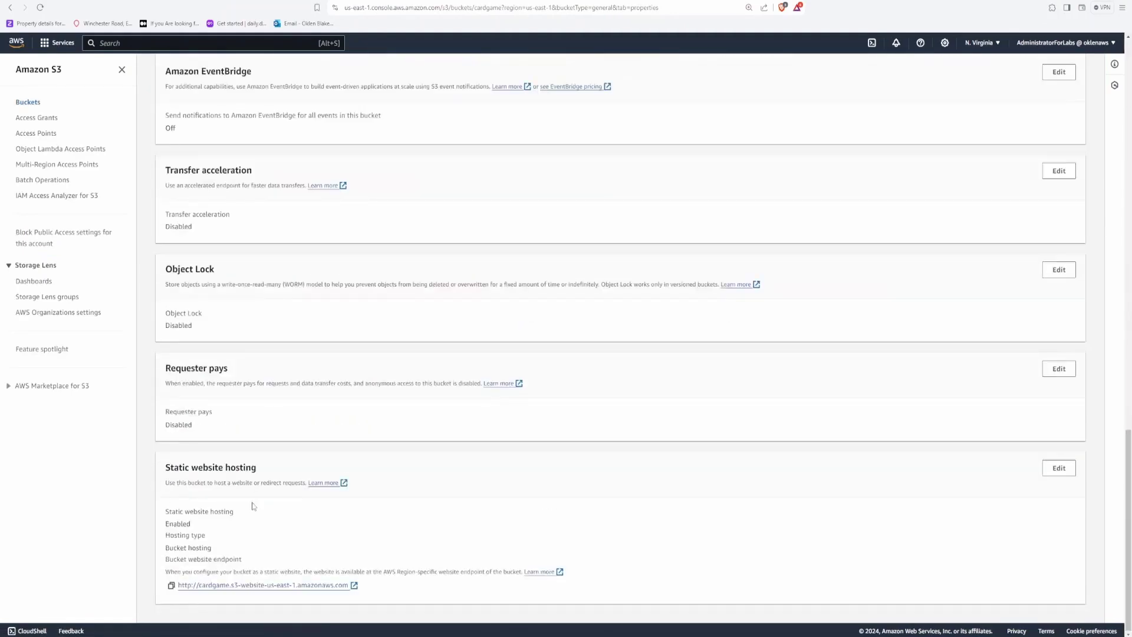
{"action": "left_click", "coordinate": [249, 586]}
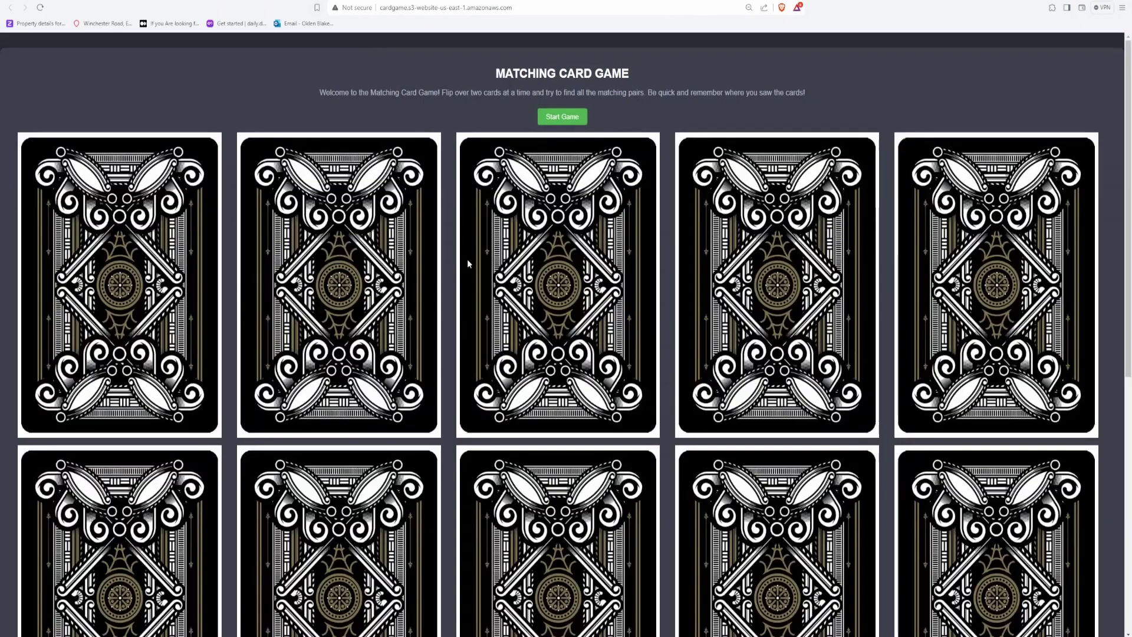
{"action": "left_click", "coordinate": [308, 259]}
{"action": "left_click", "coordinate": [181, 251]}
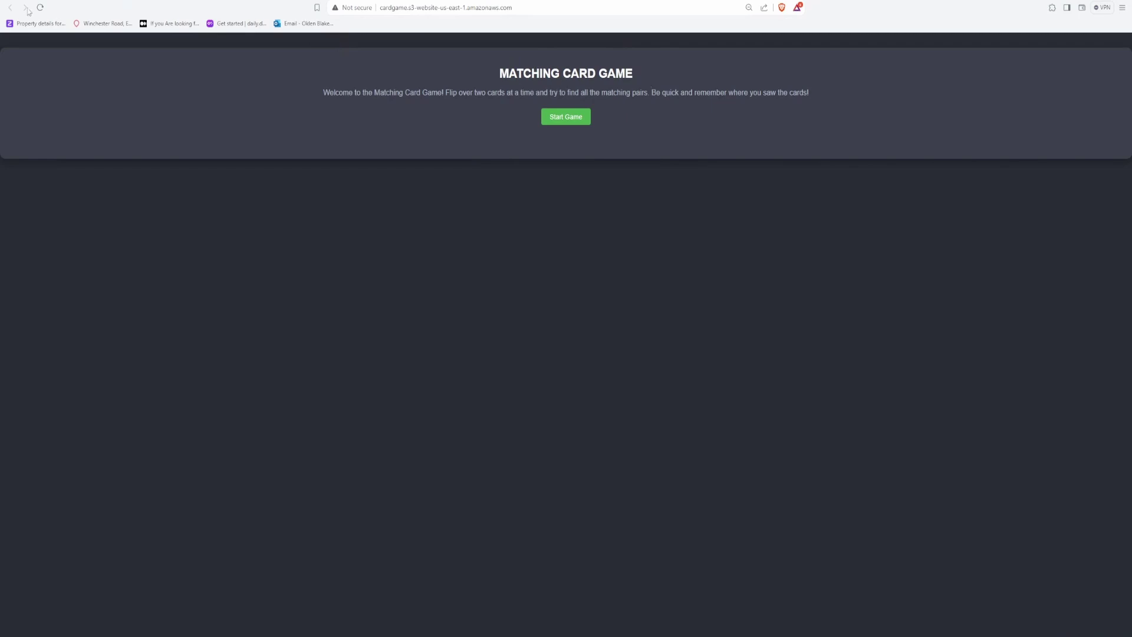
Edit index.html in the GitHub repository to append V2 to the MATCHING CARD GAME heading and commit the change.
{"action": "key", "text": "ctrl+Tab"}
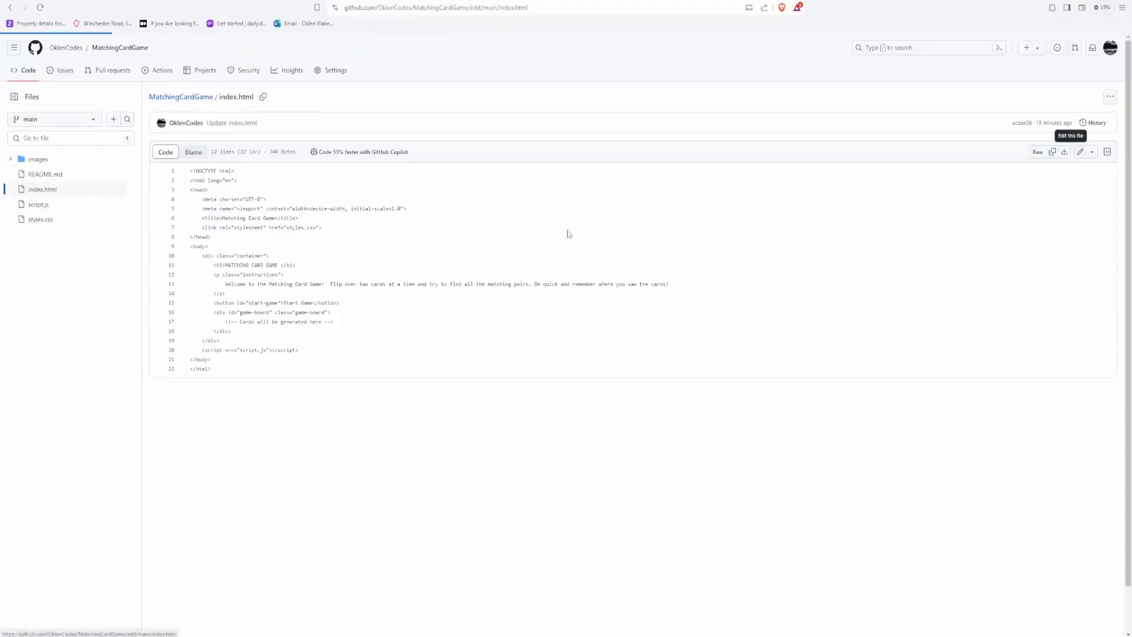
{"action": "left_click", "coordinate": [1080, 151]}
{"action": "type", "text": "V2"}
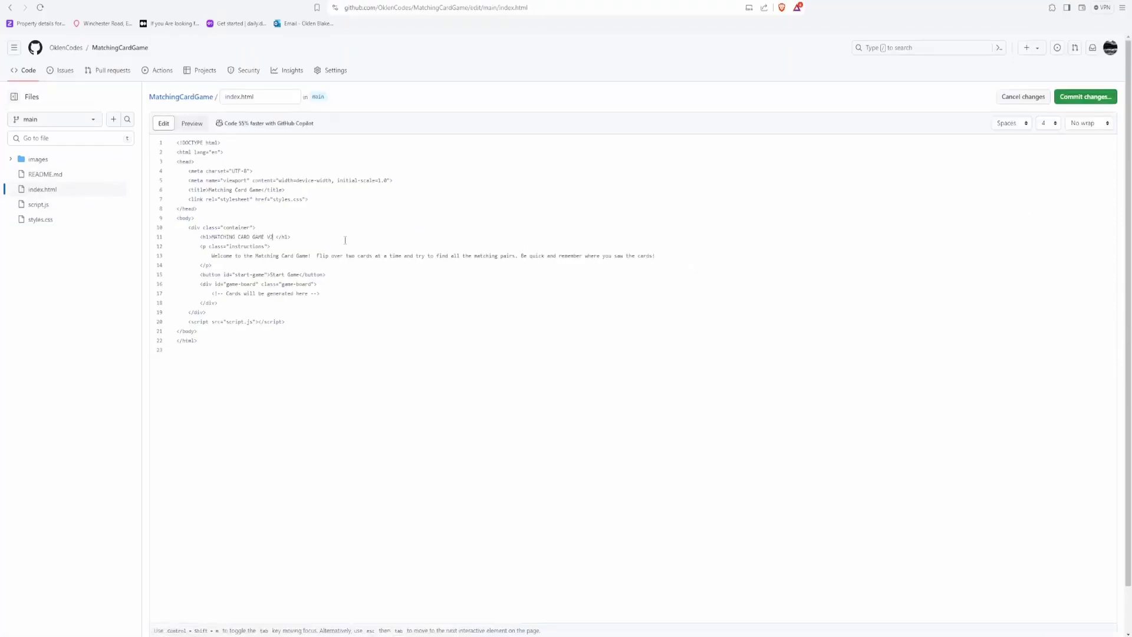
{"action": "left_click", "coordinate": [1084, 97]}
{"action": "left_click", "coordinate": [637, 438]}
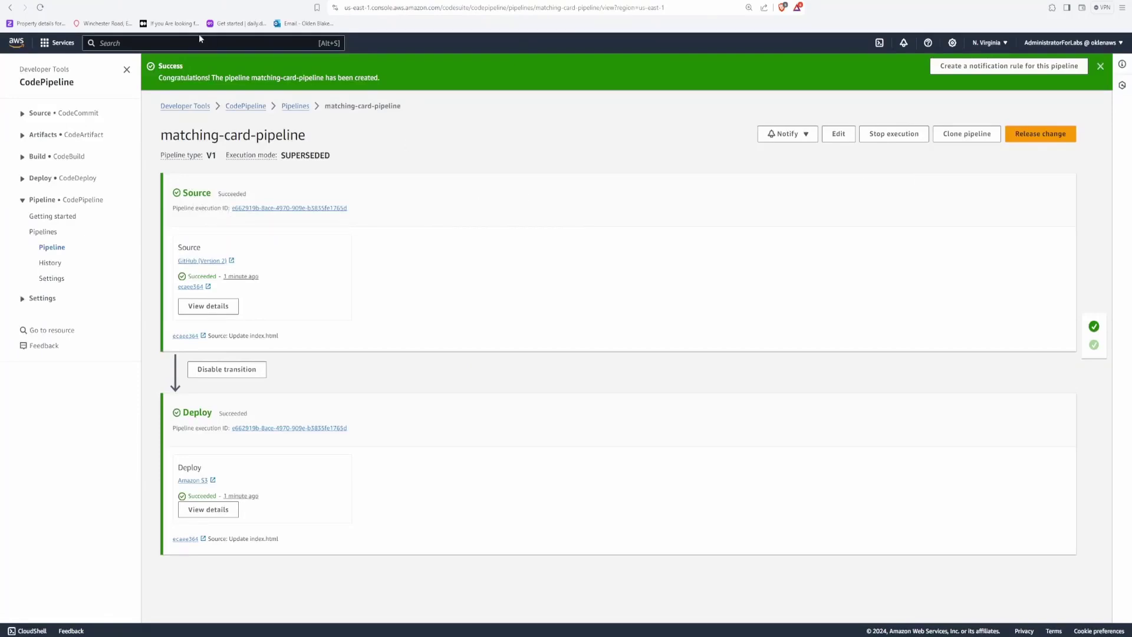
{"action": "left_click", "coordinate": [661, 9]}
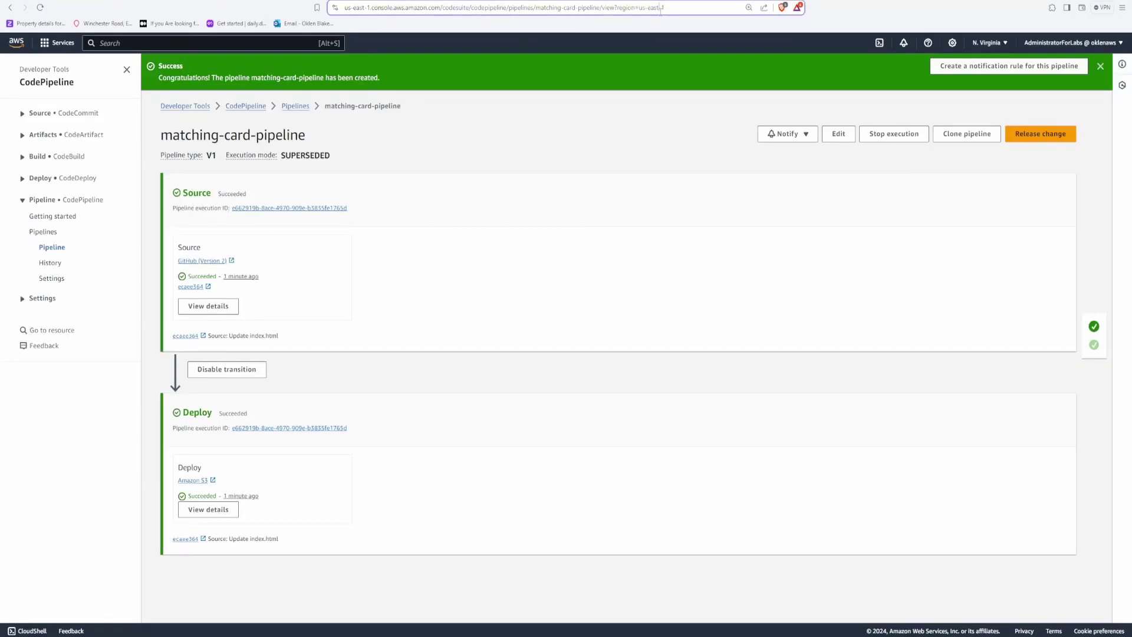
{"action": "type", "text": "http://cardgame.s3-website-us-east-1.amazonaws.com"}
{"action": "key", "text": "Return"}
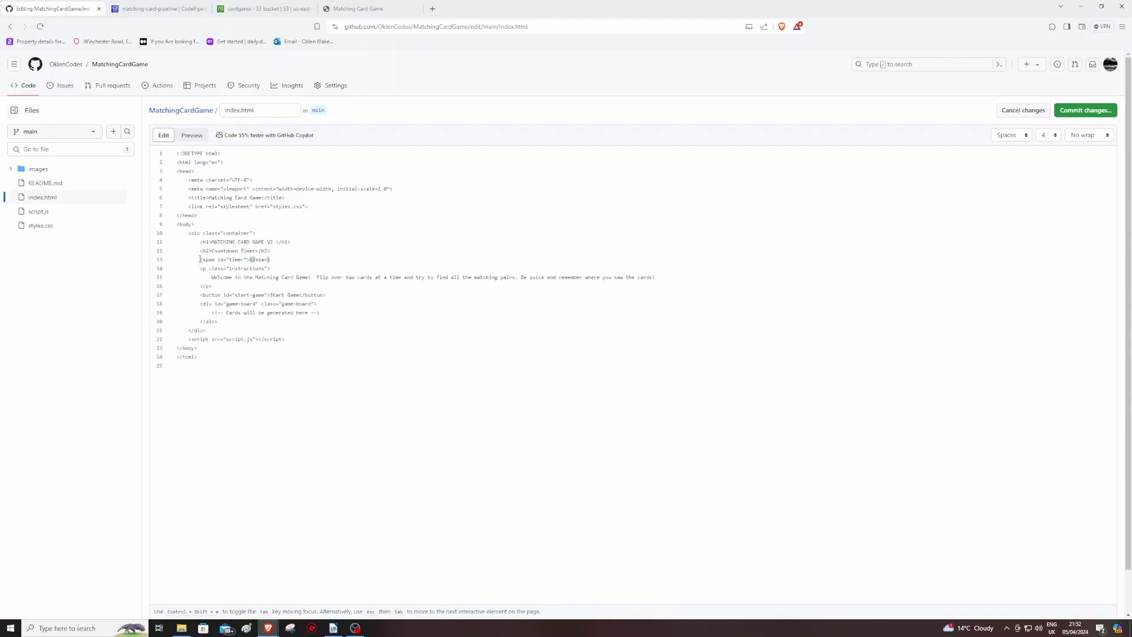
Indent the timer span beneath the Countdown Timer heading in index.html and commit directly to the main branch.
{"action": "left_click", "coordinate": [200, 259]}
{"action": "left_click", "coordinate": [204, 251]}
{"action": "left_click", "coordinate": [257, 251]}
{"action": "left_click", "coordinate": [232, 251]}
{"action": "left_click", "coordinate": [1085, 111]}
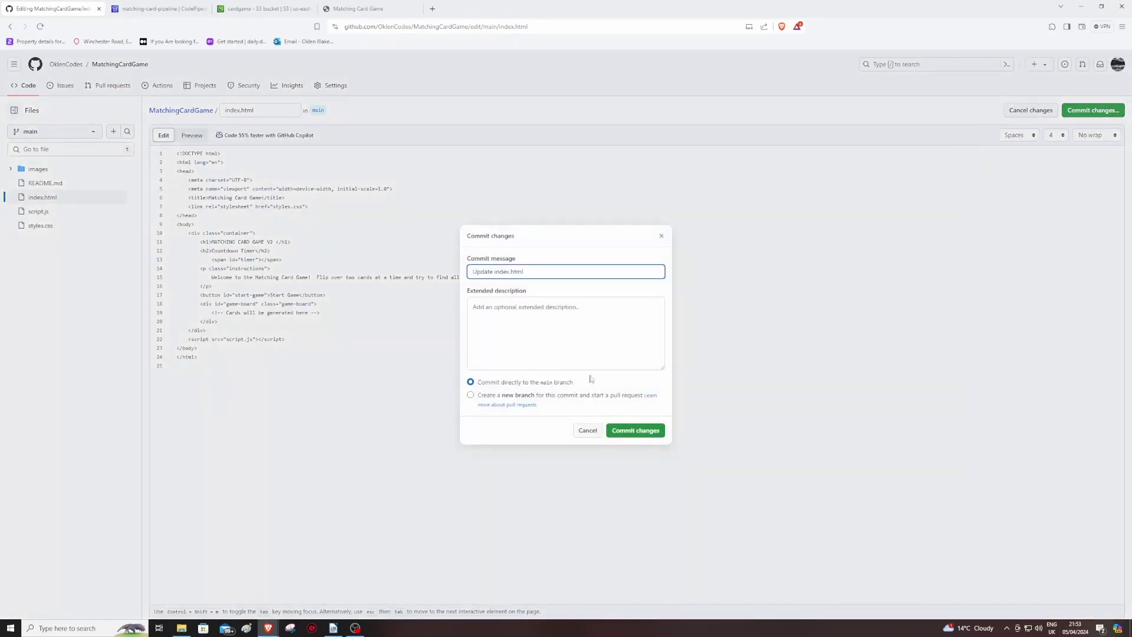
{"action": "left_click", "coordinate": [644, 434]}
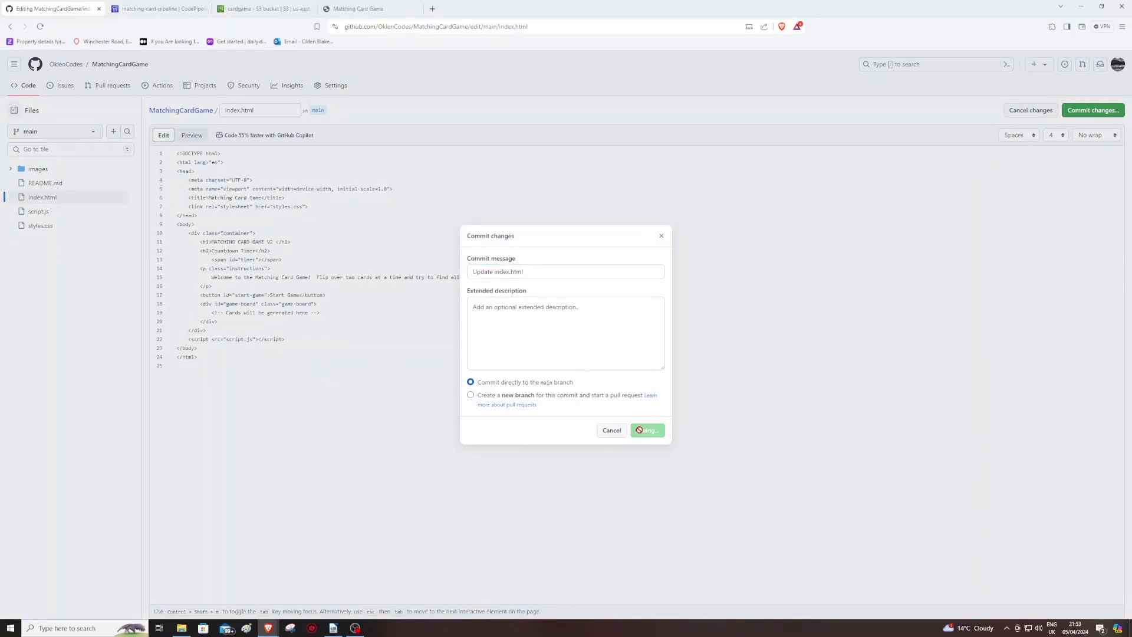
Paste the startCountdown function and its call after the cardArray in script.js and commit the change.
{"action": "left_click", "coordinate": [39, 211]}
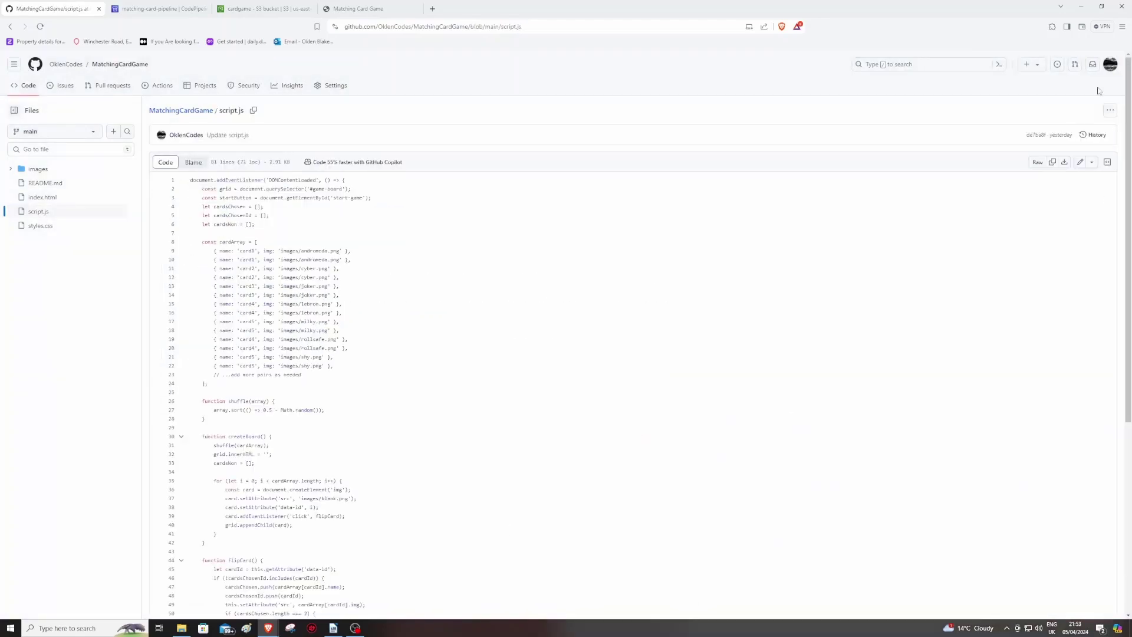
{"action": "left_click", "coordinate": [1080, 161]}
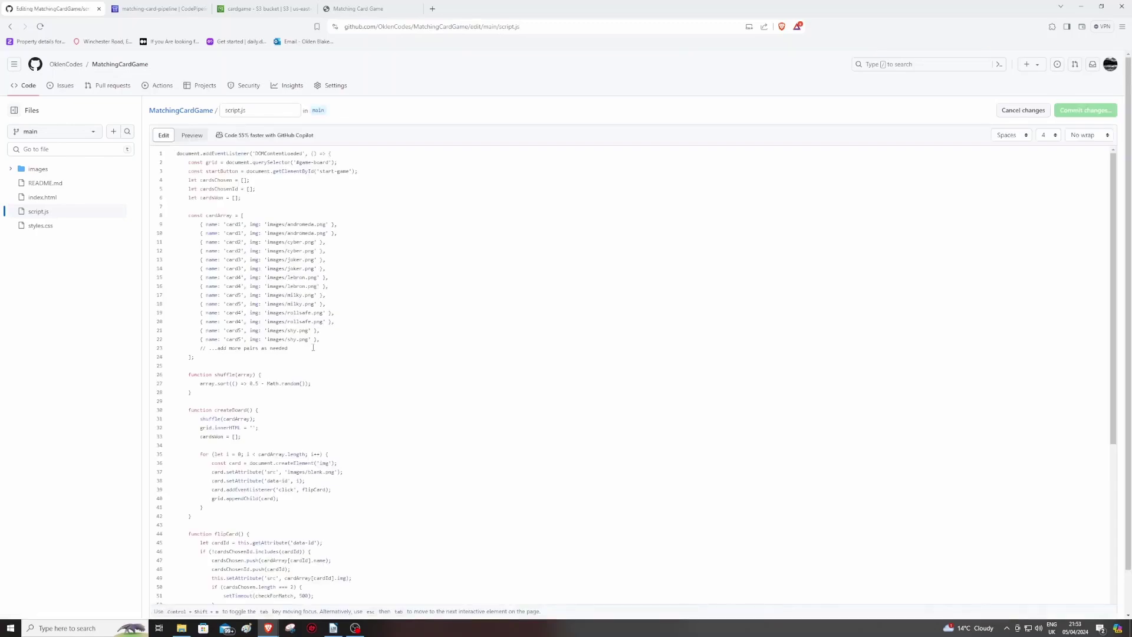
{"action": "left_click", "coordinate": [161, 366]}
{"action": "key", "text": "ctrl+v"}
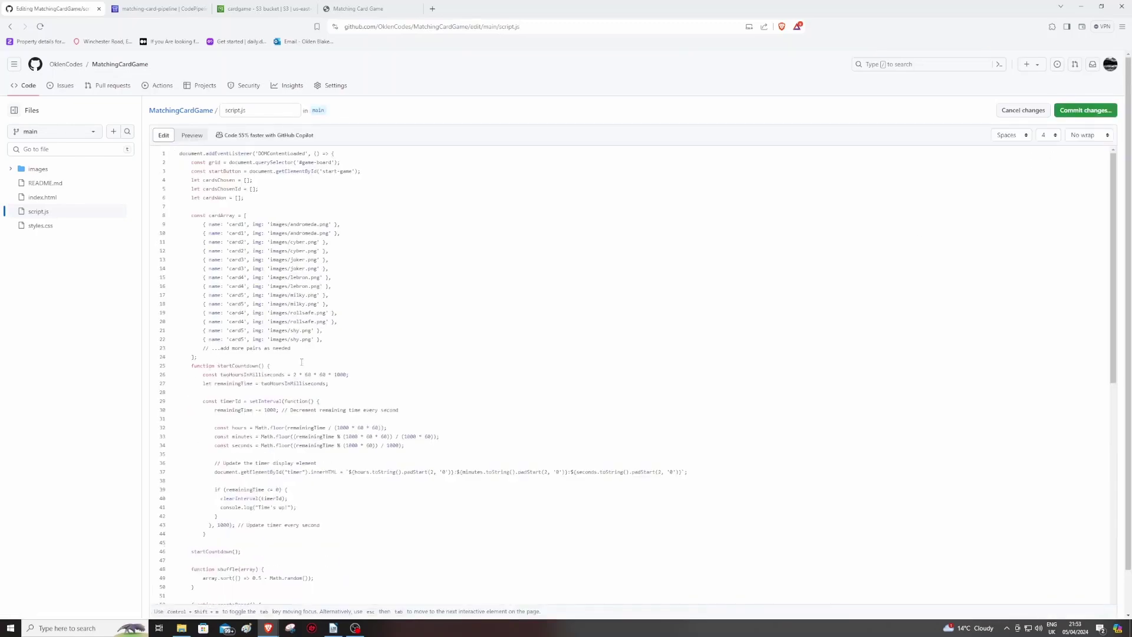
{"action": "key", "text": "ctrl+s"}
{"action": "key", "text": "Return"}
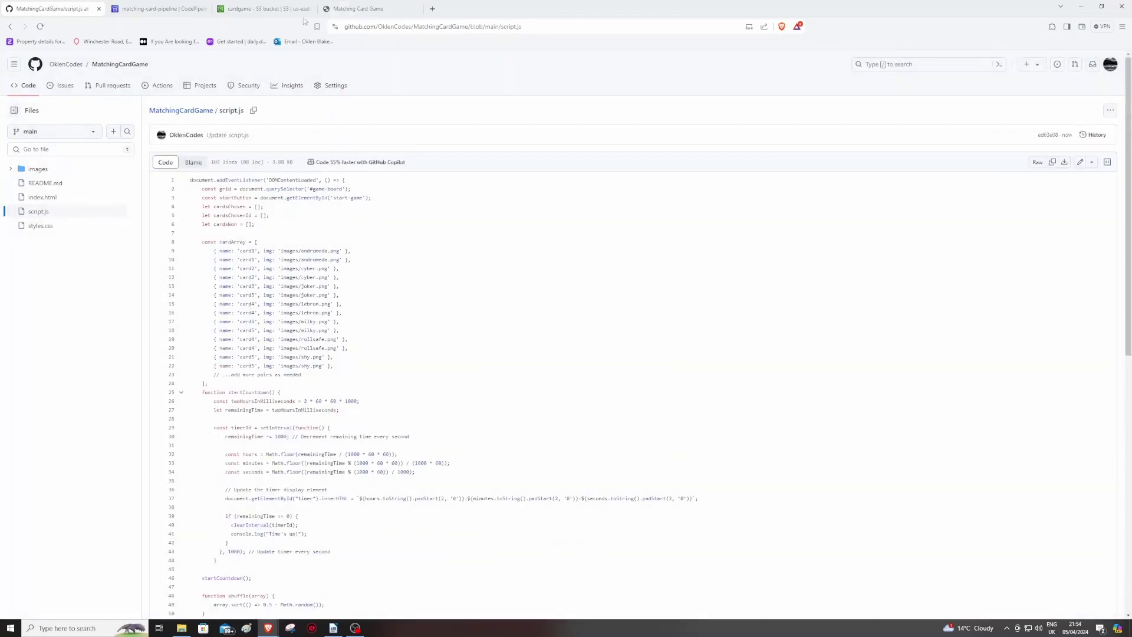
Check the pipeline's progress, reload the game website to inspect the countdown timer, and view the timer code in script.js.
{"action": "left_click", "coordinate": [159, 9]}
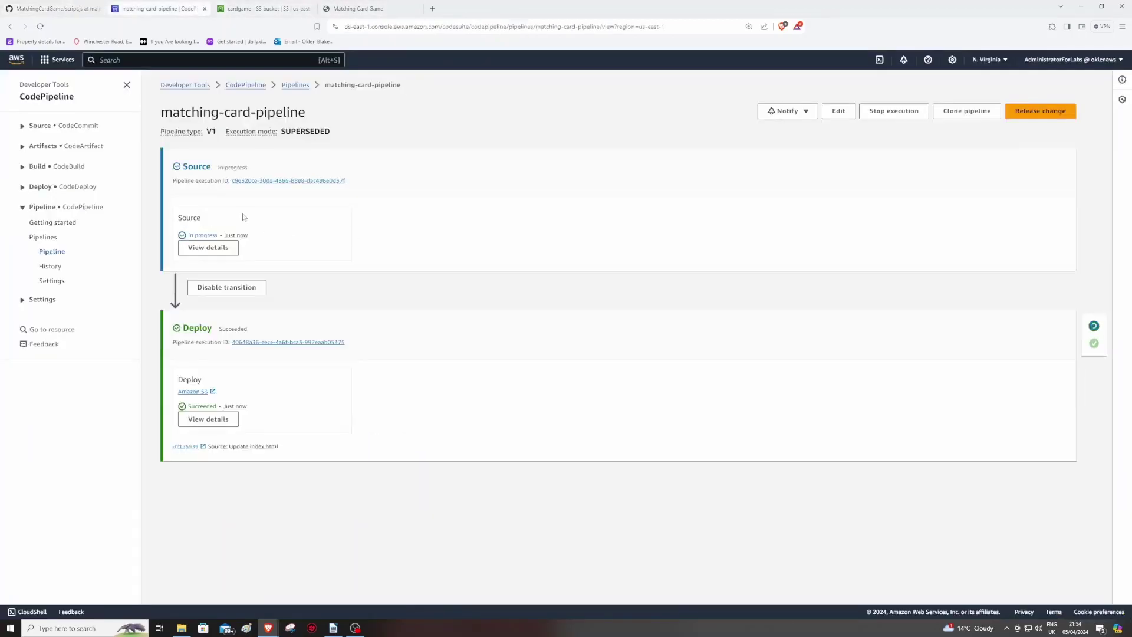
{"action": "left_click", "coordinate": [354, 9]}
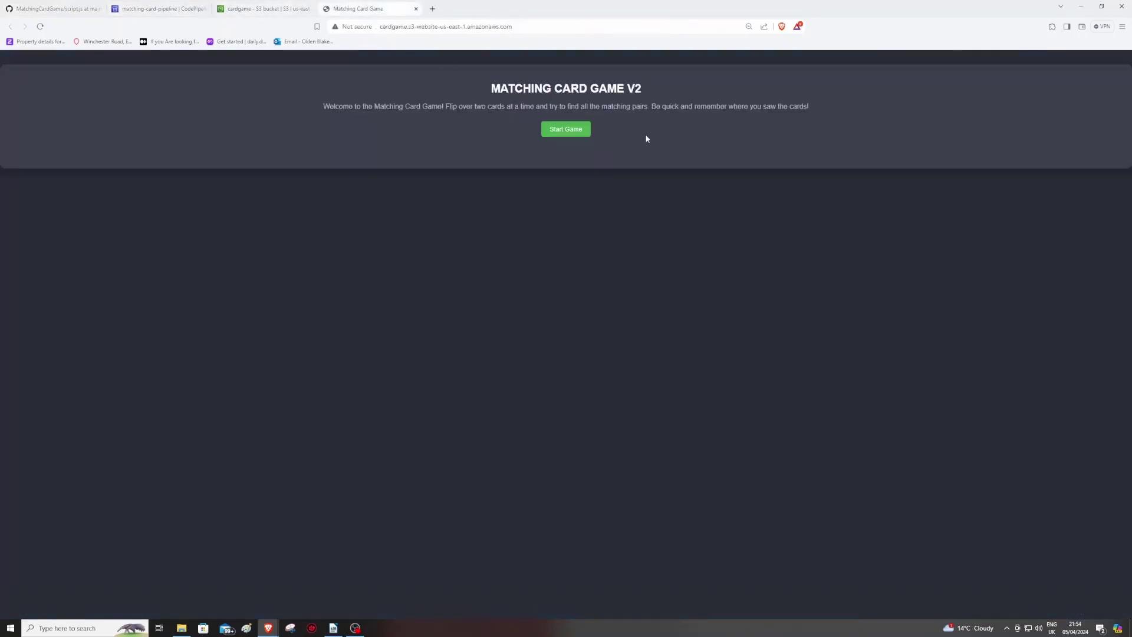
{"action": "left_click", "coordinate": [567, 27]}
{"action": "key", "text": "Return"}
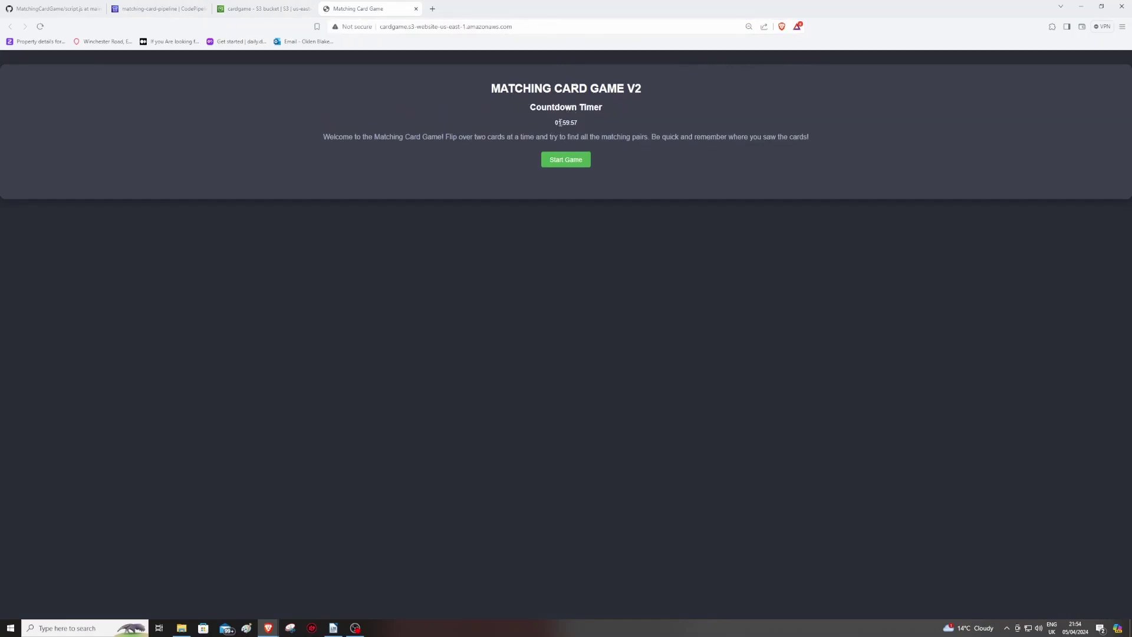
{"action": "key", "text": "ctrl+Tab"}
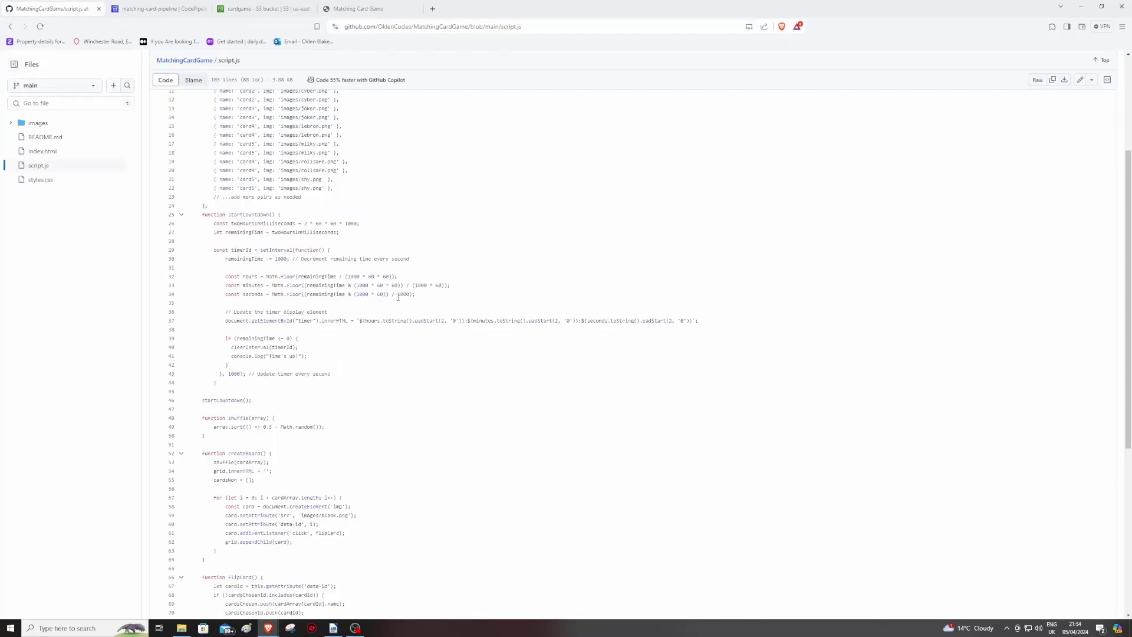
{"action": "key", "text": "ctrl+shift+Tab"}
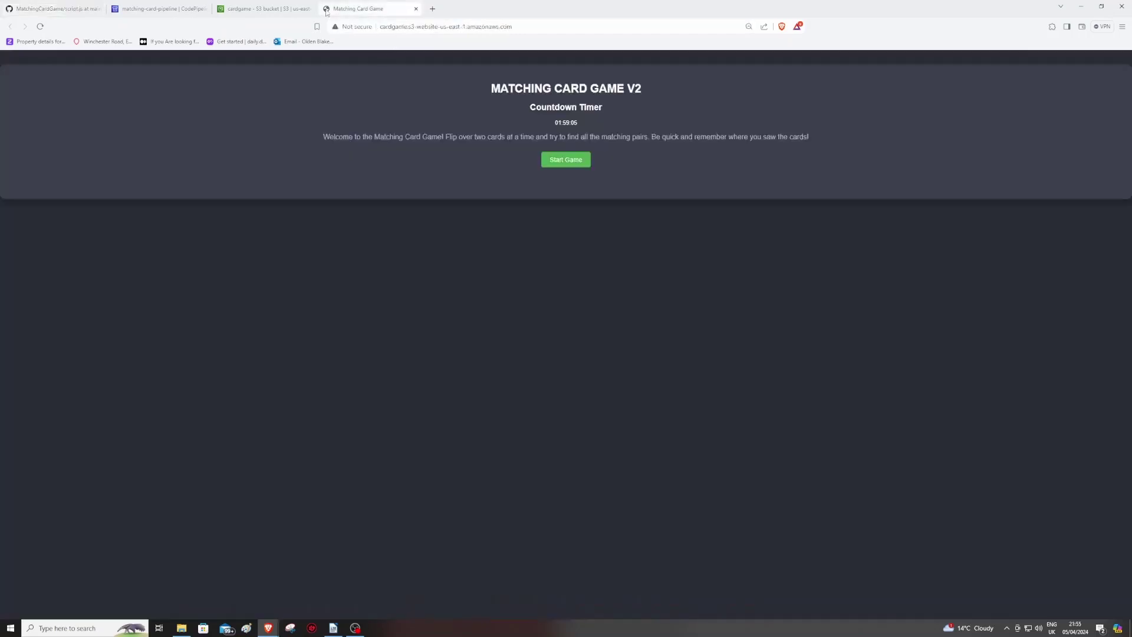
Delete matching-card-pipeline from its edit page, confirming with delete.
{"action": "left_click", "coordinate": [159, 9]}
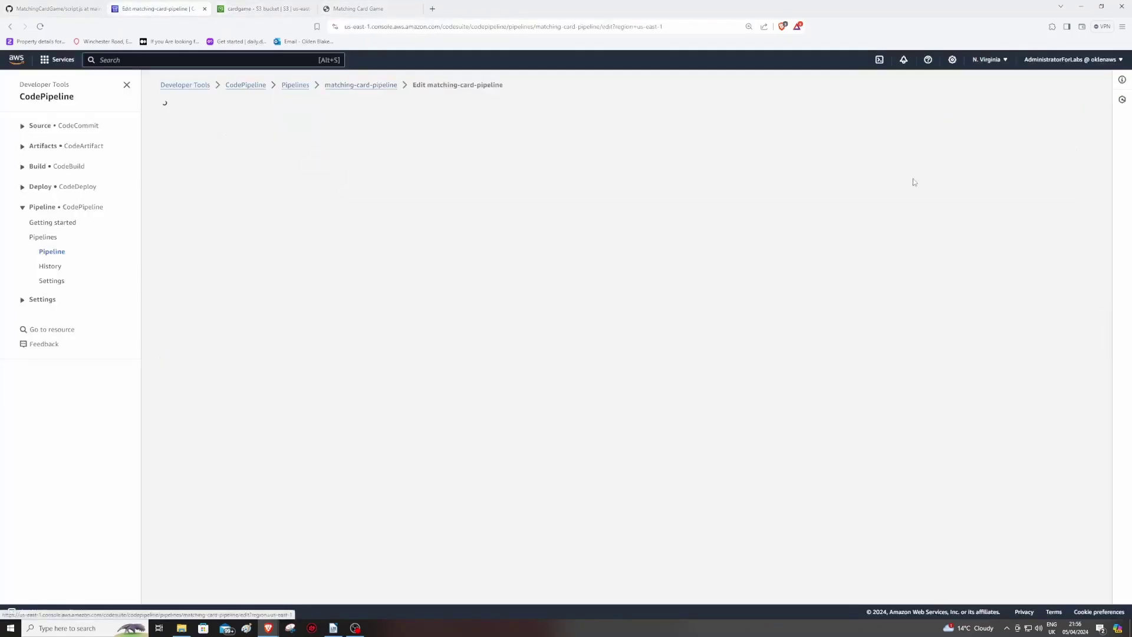
{"action": "left_click", "coordinate": [974, 115]}
{"action": "left_click", "coordinate": [560, 352]}
{"action": "type", "text": "delete"}
{"action": "left_click", "coordinate": [683, 375]}
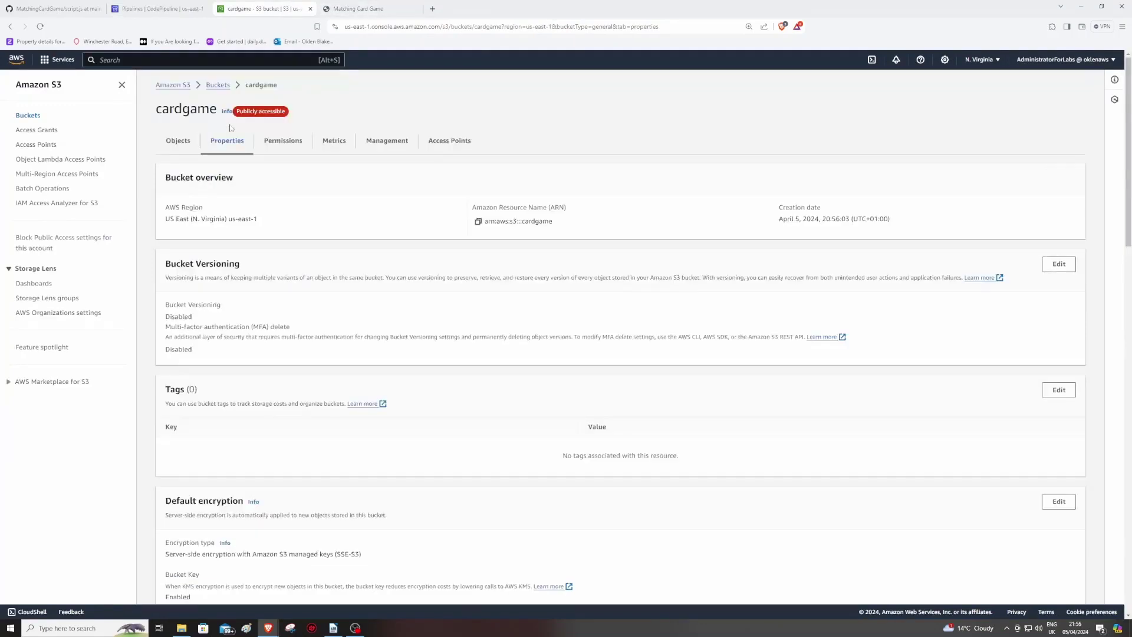
Empty the cardgame bucket, confirming with permanently delete.
{"action": "left_click", "coordinate": [218, 85]}
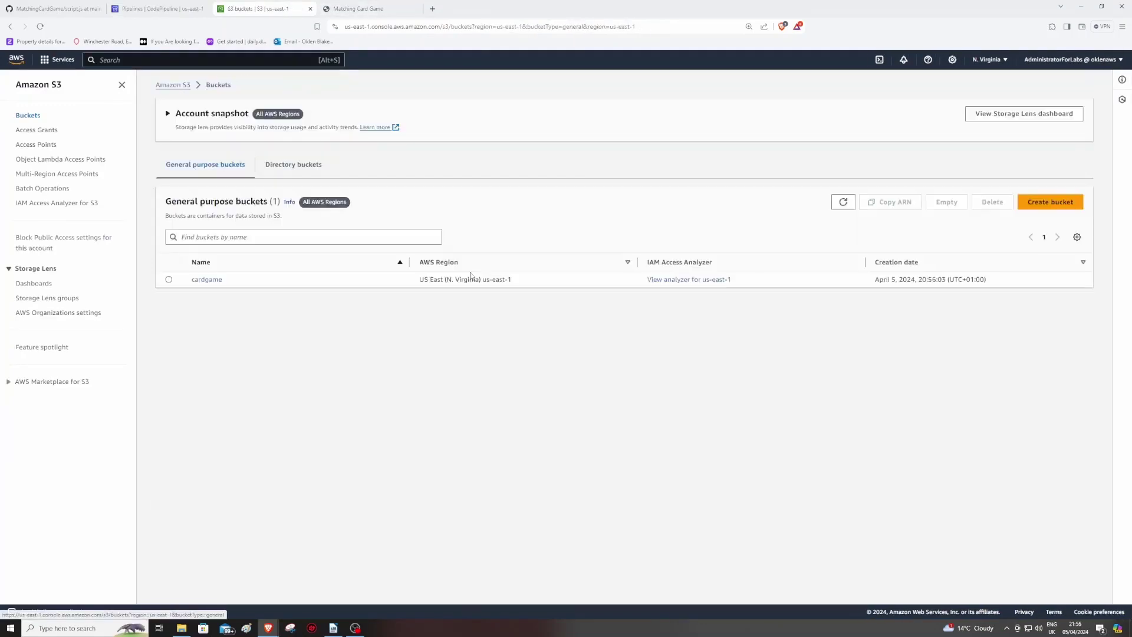
{"action": "left_click", "coordinate": [169, 320]}
{"action": "left_click", "coordinate": [946, 242]}
{"action": "left_click", "coordinate": [200, 320]}
{"action": "type", "text": "permanently delete"}
{"action": "left_click", "coordinate": [406, 355]}
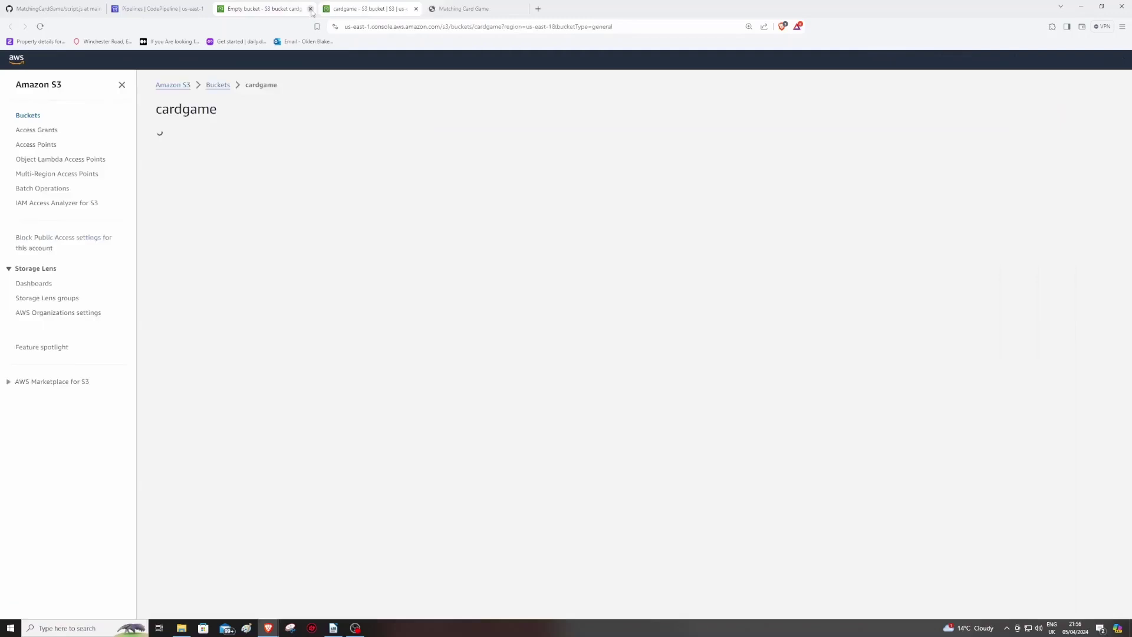
Return to the bucket list and open the deletion form for the cardgame bucket.
{"action": "left_click", "coordinate": [311, 9]}
{"action": "left_click", "coordinate": [218, 84]}
{"action": "left_click", "coordinate": [169, 320]}
{"action": "left_click", "coordinate": [992, 242]}
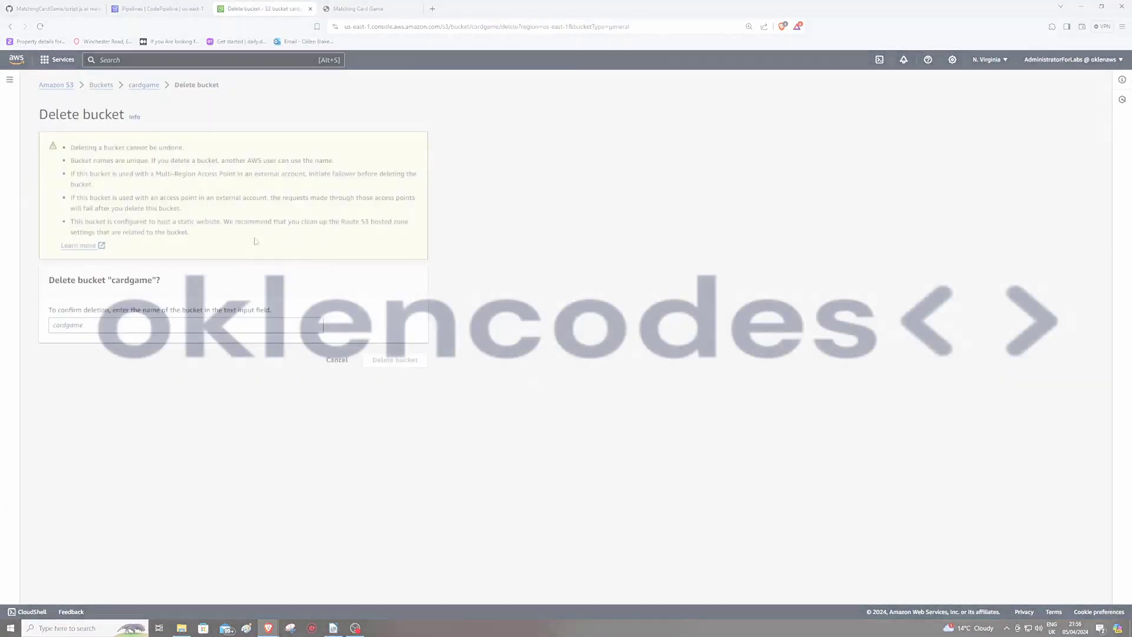